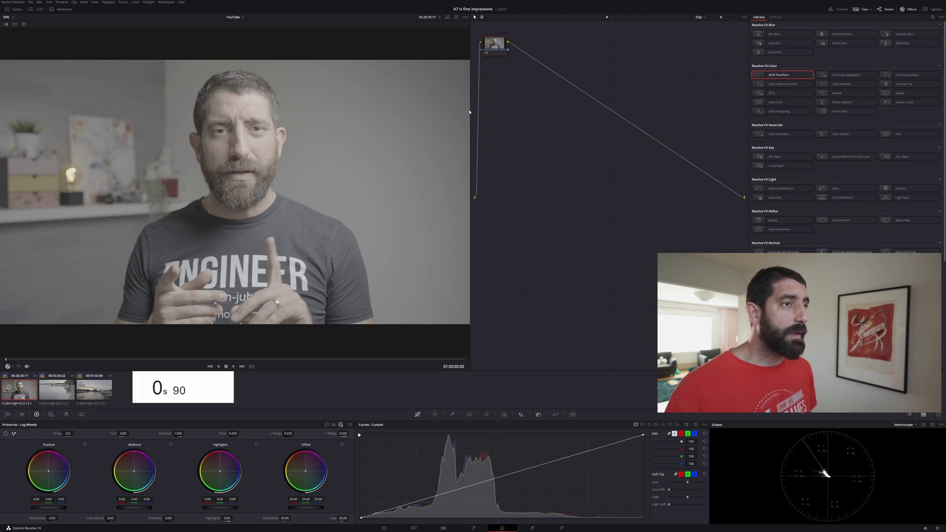
Add two serial nodes after the clip's node and drop ACES Transform onto two of the nodes
{"action": "left_click_drag", "start_coordinate": [491, 49], "coordinate": [509, 180]}
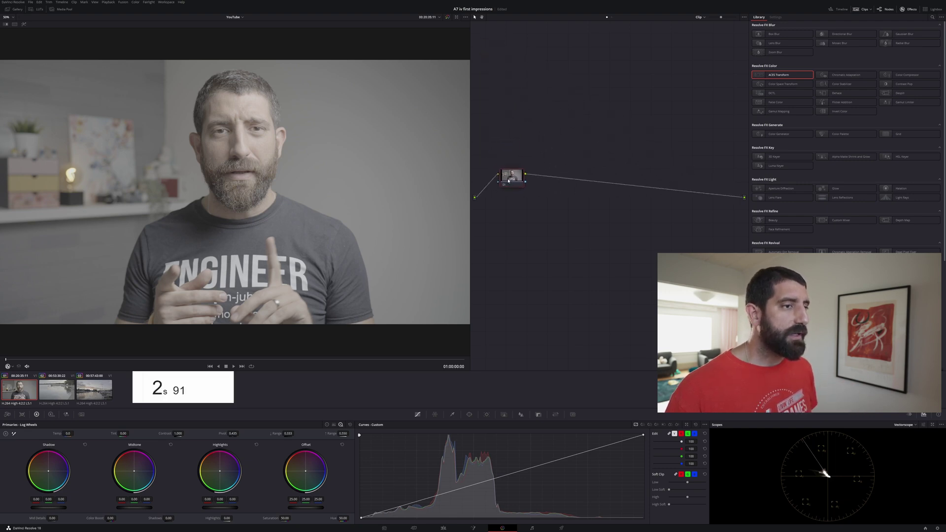
{"action": "key", "text": "alt+s"}
{"action": "key", "text": "alt+s"}
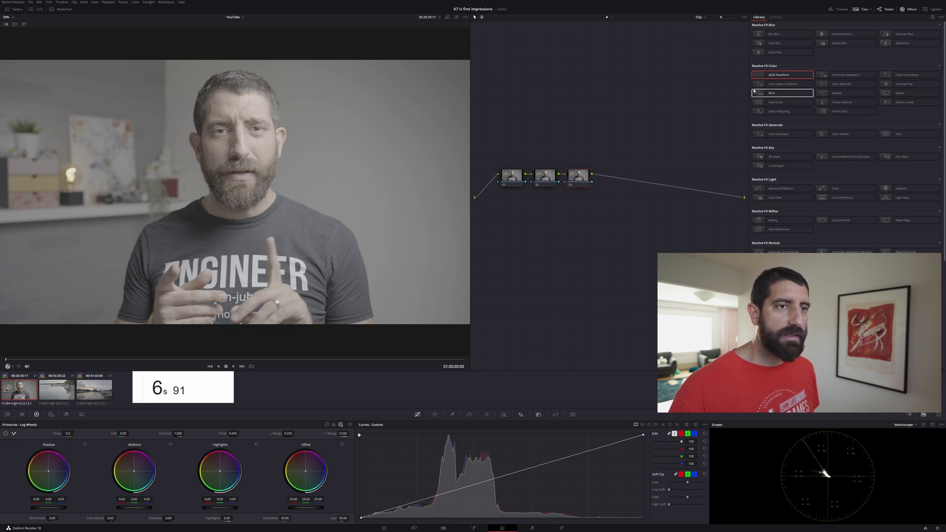
{"action": "left_click_drag", "start_coordinate": [776, 75], "coordinate": [511, 177]}
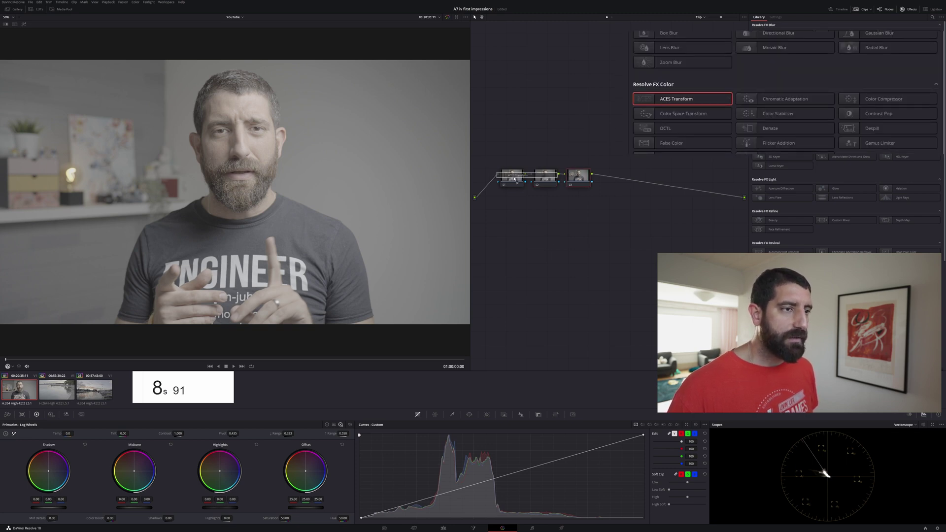
{"action": "left_click_drag", "start_coordinate": [678, 102], "coordinate": [585, 182]}
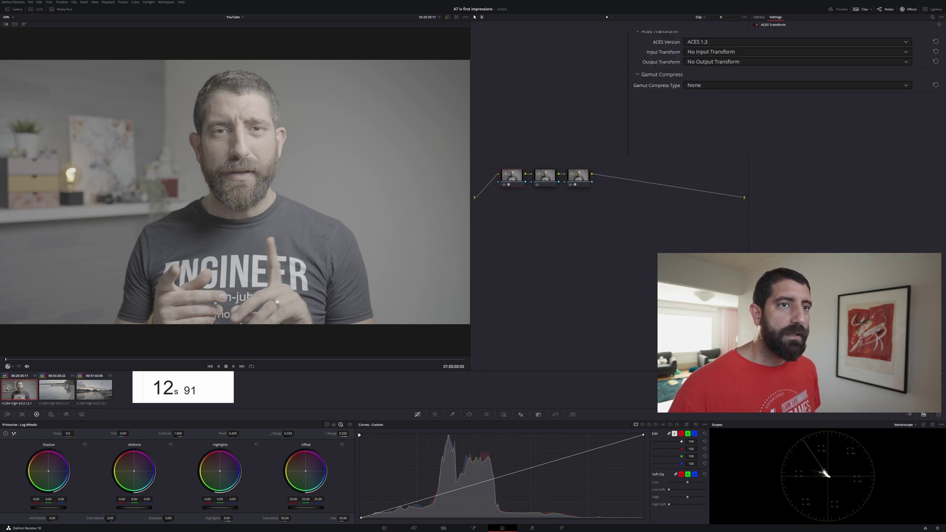
Set the first ACES Transform to convert Sony SLog3 SGamut3 input to ACEScct - CSC output
{"action": "left_click", "coordinate": [726, 52]}
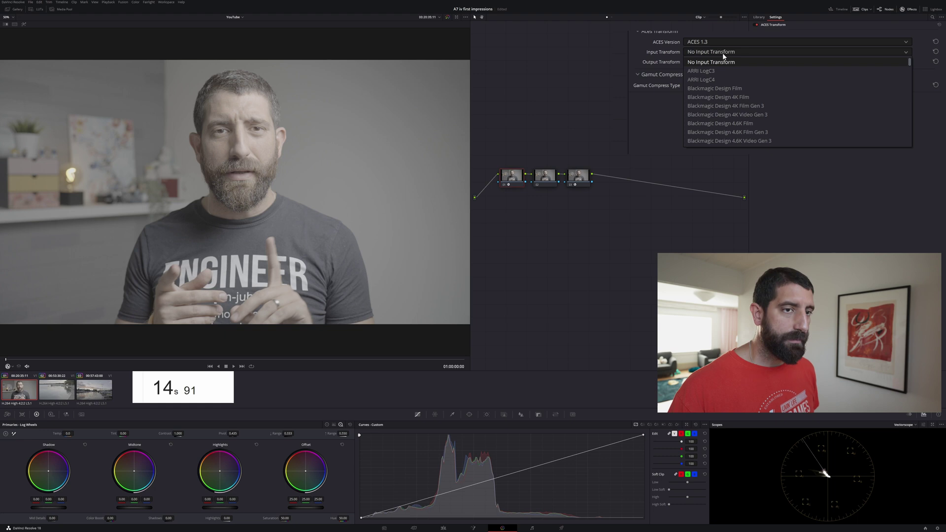
{"action": "key", "text": "s"}
{"action": "key", "text": "Down"}
{"action": "key", "text": "Down"}
{"action": "key", "text": "Down"}
{"action": "key", "text": "Down"}
{"action": "key", "text": "Down"}
{"action": "key", "text": "Down"}
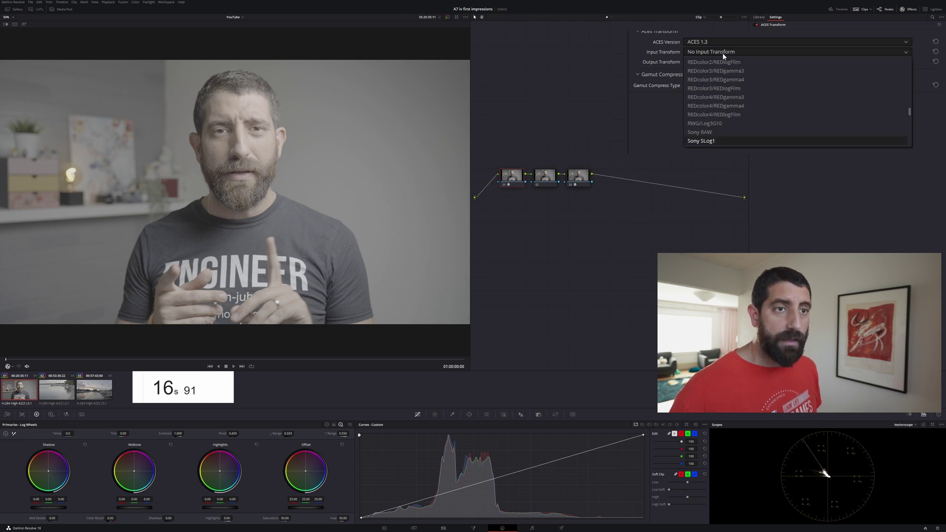
{"action": "key", "text": "Up"}
{"action": "key", "text": "Up"}
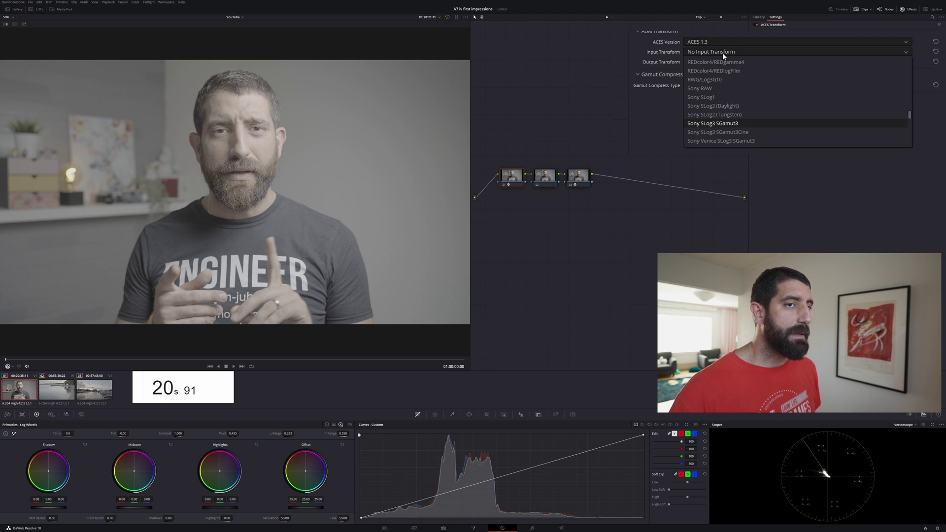
{"action": "key", "text": "Return"}
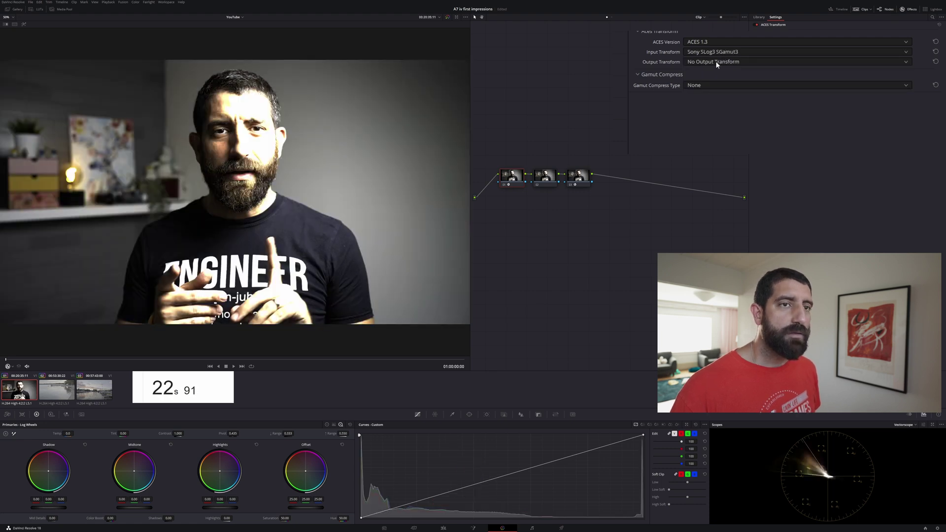
{"action": "left_click", "coordinate": [716, 62]}
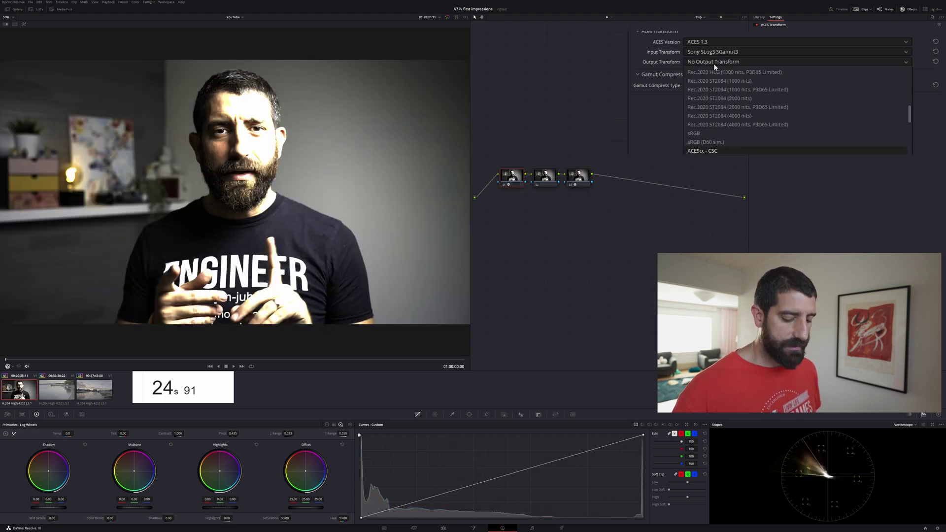
{"action": "key", "text": "Down"}
{"action": "key", "text": "Return"}
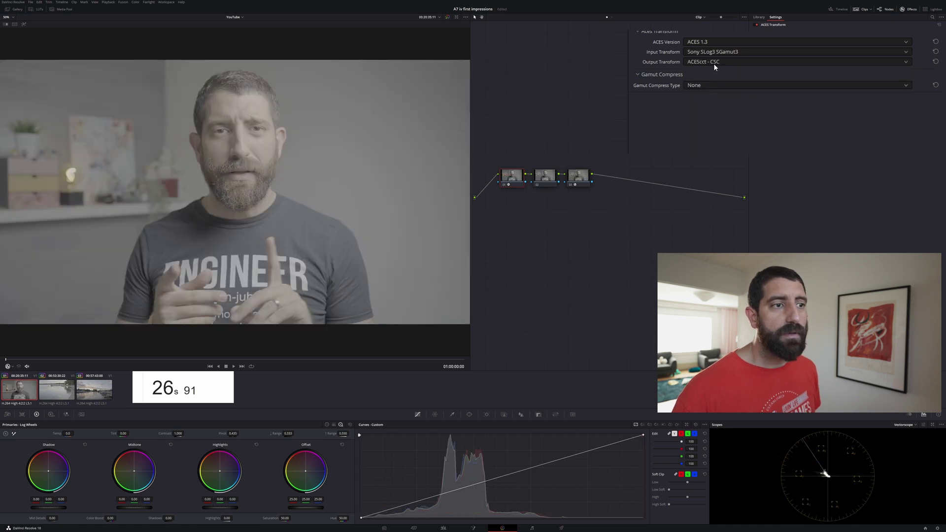
Set node 03's ACES Transform to convert ACEScct - CSC input to Rec.709 output
{"action": "left_click", "coordinate": [580, 180]}
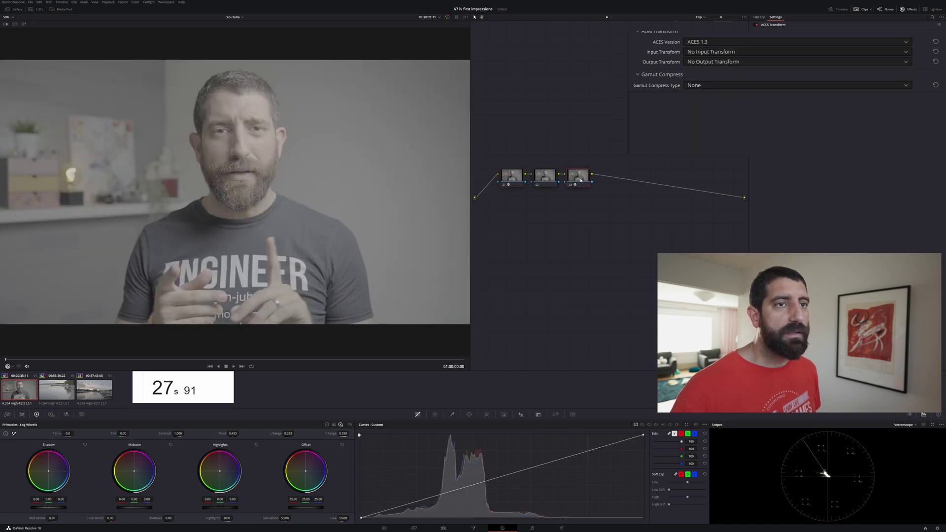
{"action": "left_click", "coordinate": [744, 53]}
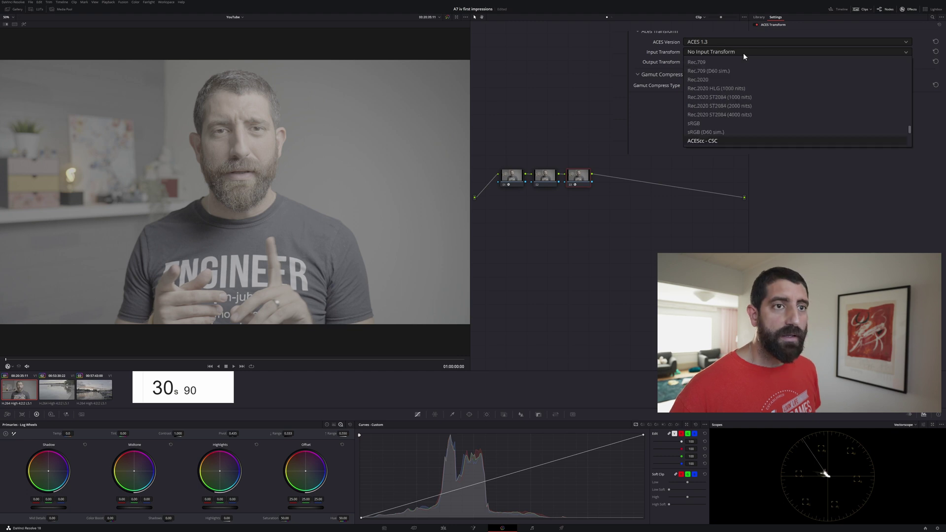
{"action": "key", "text": "Down"}
{"action": "key", "text": "Return"}
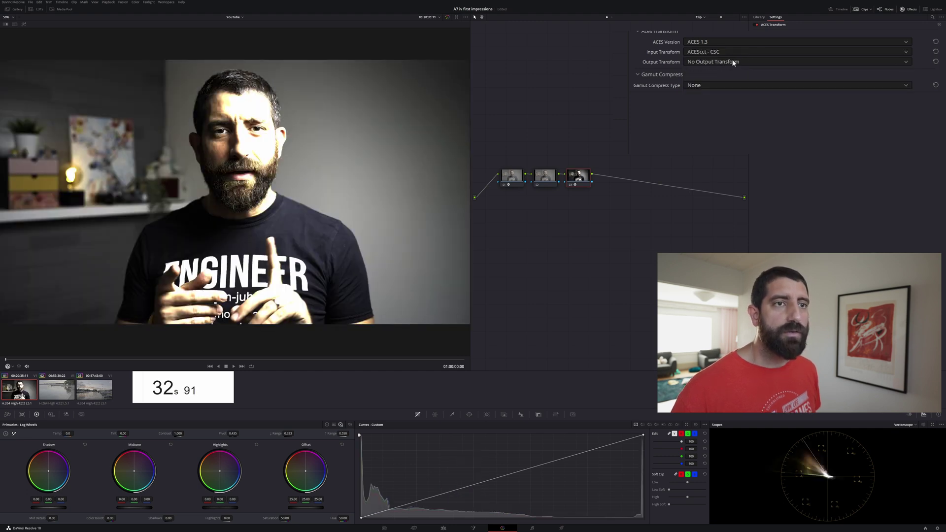
{"action": "left_click", "coordinate": [735, 58]}
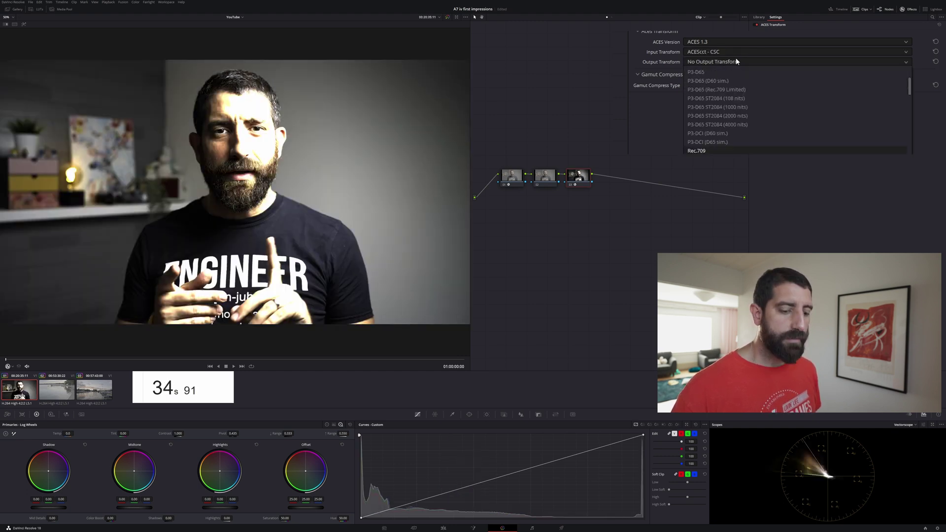
{"action": "key", "text": "Return"}
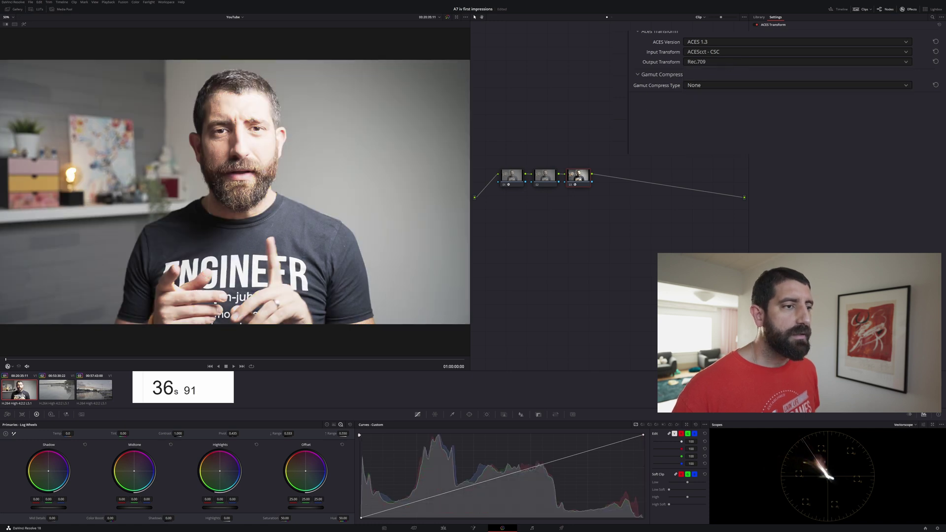
On node 02, switch the scope to Waveform and lower Offset to 4.65 to darken the clip
{"action": "left_click", "coordinate": [555, 178]}
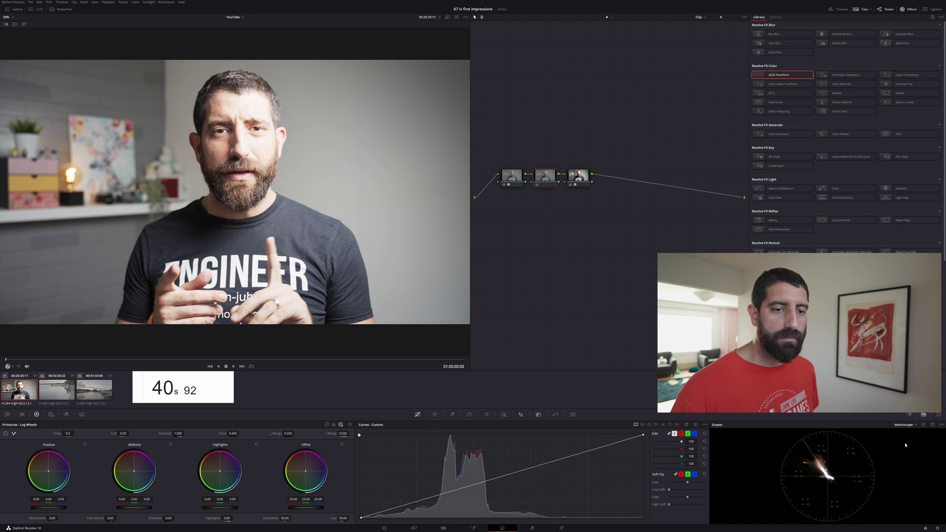
{"action": "left_click", "coordinate": [904, 425]}
{"action": "left_click", "coordinate": [907, 436]}
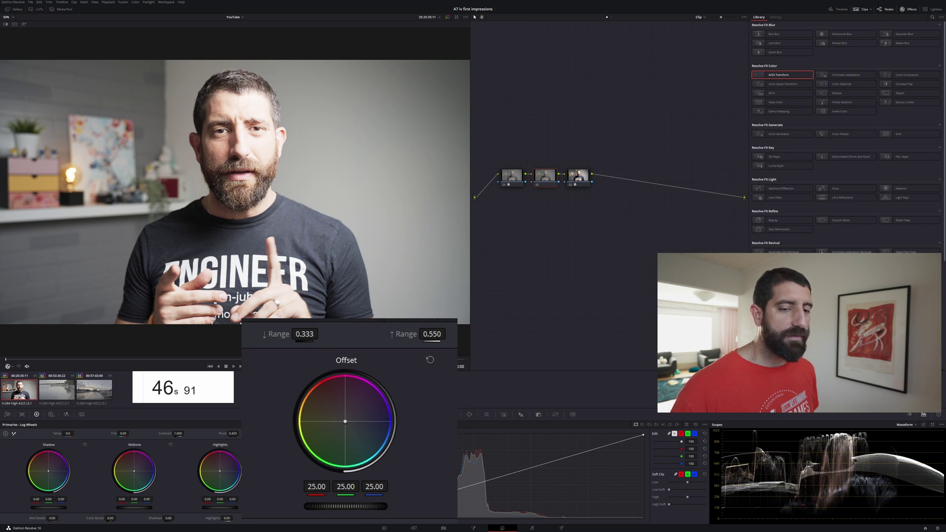
{"action": "left_click_drag", "start_coordinate": [376, 504], "coordinate": [296, 506]}
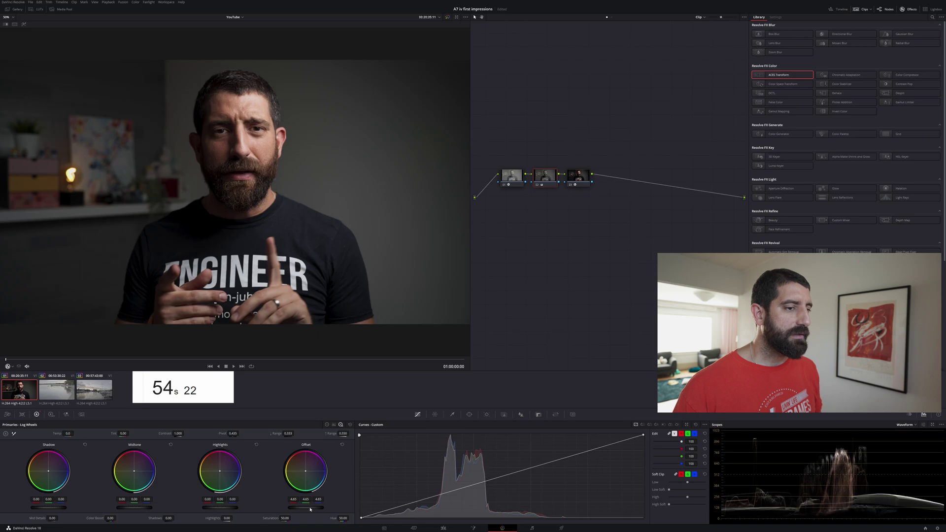
Switch the scope back to Vectorscope and apply ACES Transform to node 03
{"action": "left_click", "coordinate": [906, 425]}
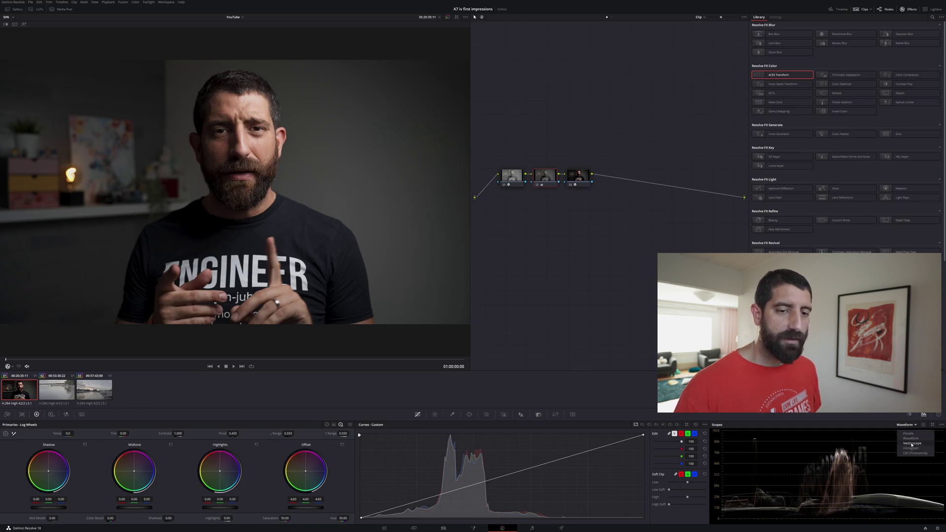
{"action": "left_click", "coordinate": [912, 443]}
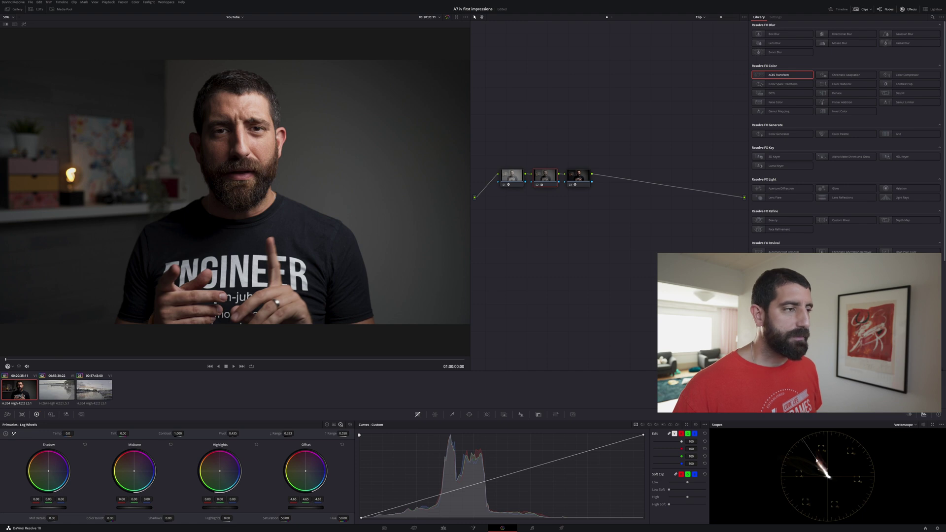
{"action": "left_click_drag", "start_coordinate": [782, 75], "coordinate": [595, 187]}
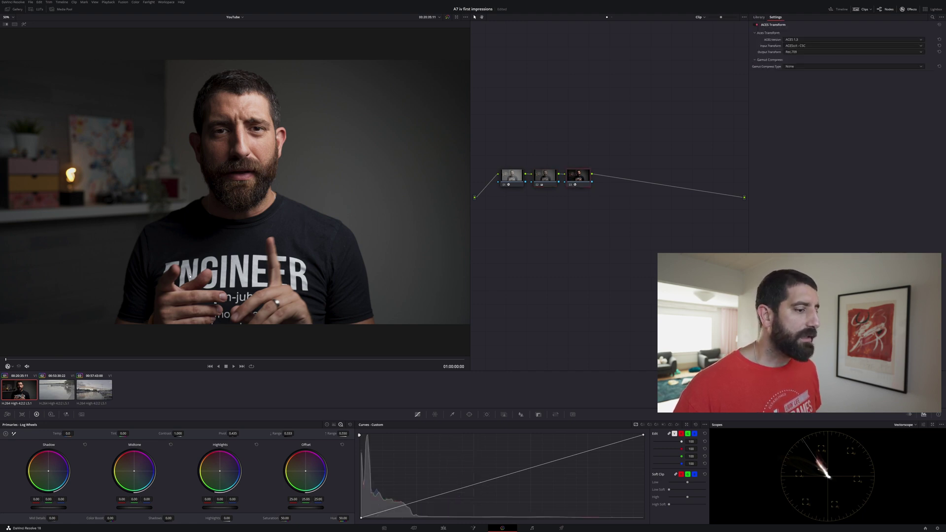
Add a circle window, shrink it and position it over the presenter's eyes
{"action": "left_click", "coordinate": [469, 415]}
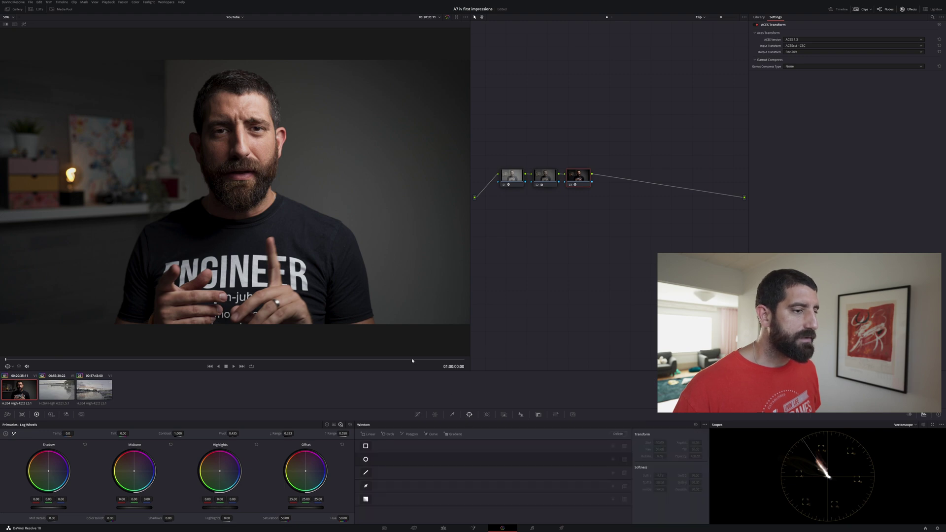
{"action": "left_click", "coordinate": [388, 434]}
{"action": "left_click_drag", "start_coordinate": [237, 173], "coordinate": [239, 143]}
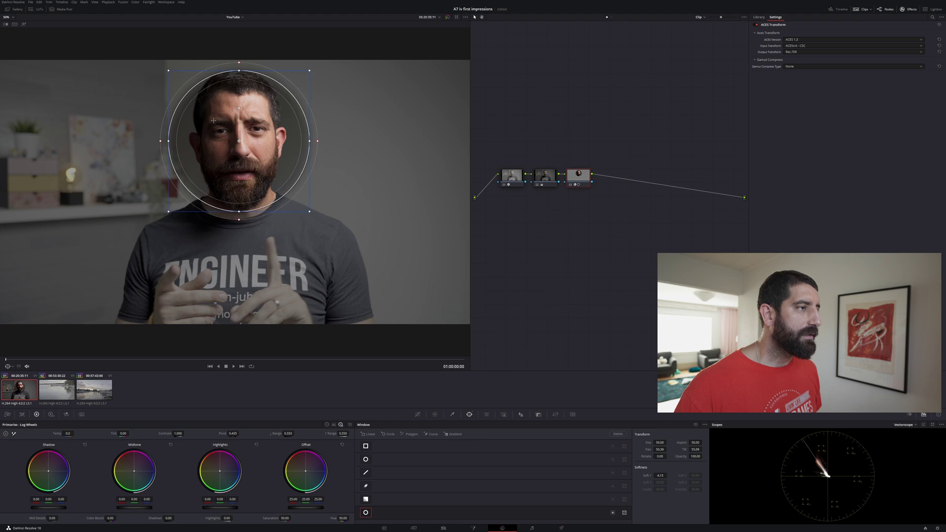
{"action": "left_click_drag", "start_coordinate": [169, 71], "coordinate": [211, 98]}
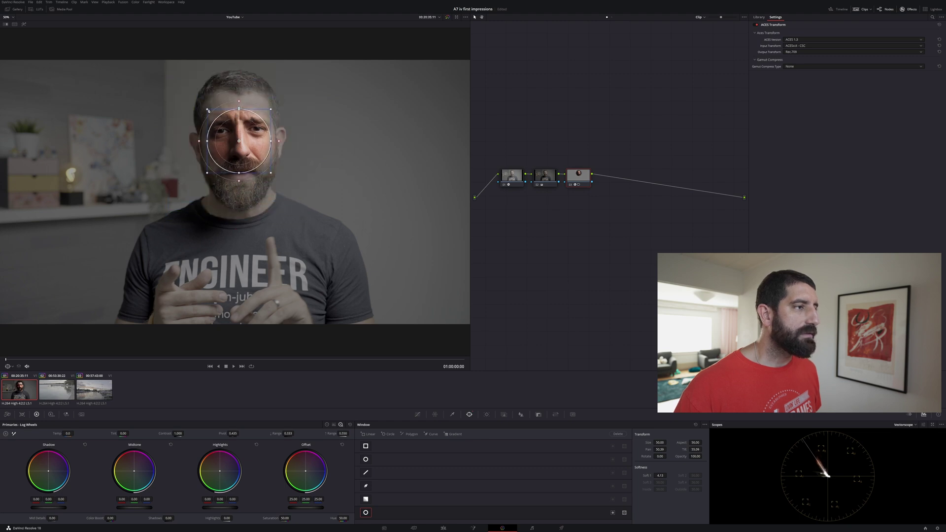
{"action": "left_click_drag", "start_coordinate": [241, 143], "coordinate": [245, 133]}
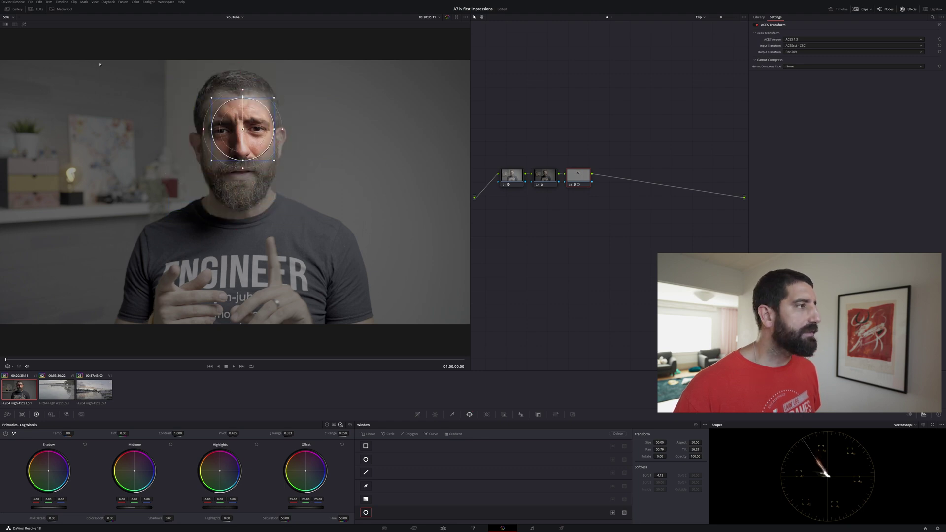
Turn off the window highlight so the viewer shows the full graded interview shot
{"action": "left_click", "coordinate": [24, 25]}
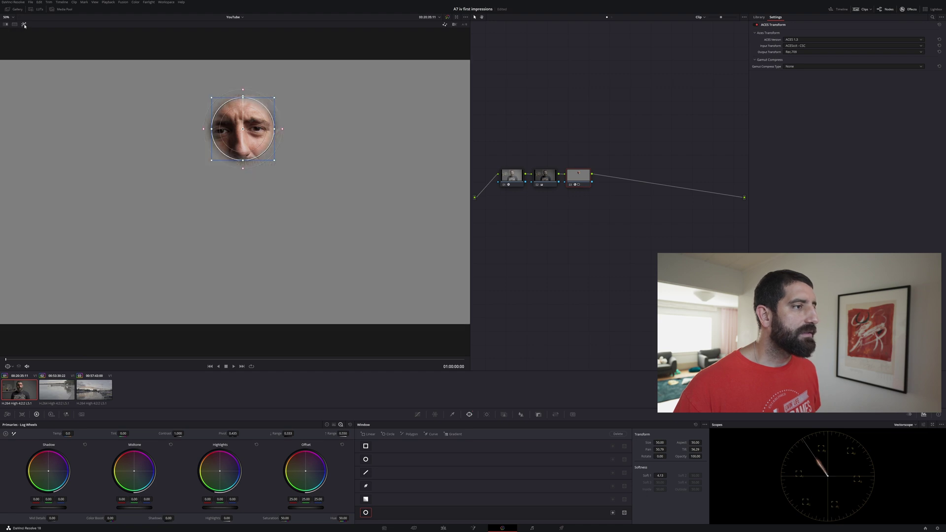
{"action": "left_click", "coordinate": [932, 426]}
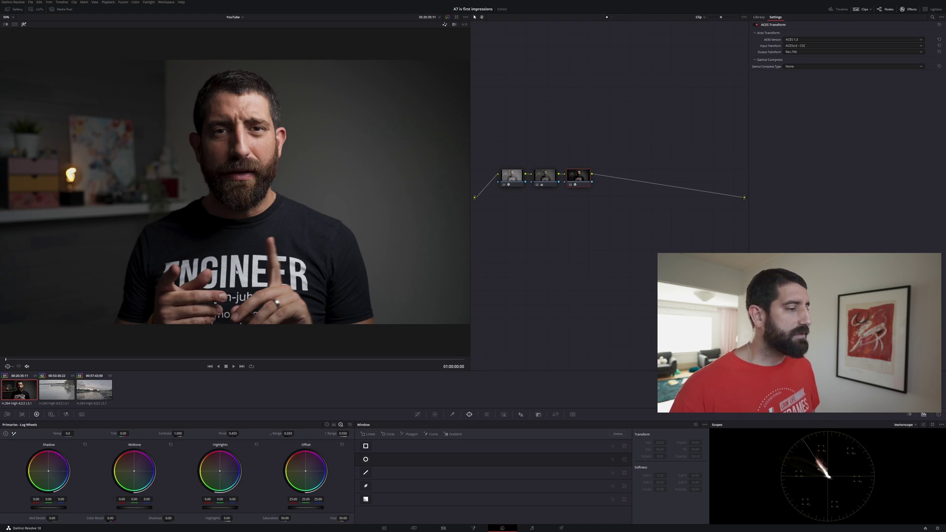
Select the lake clip and apply Grade from One Clip Prior to it
{"action": "left_click", "coordinate": [62, 391]}
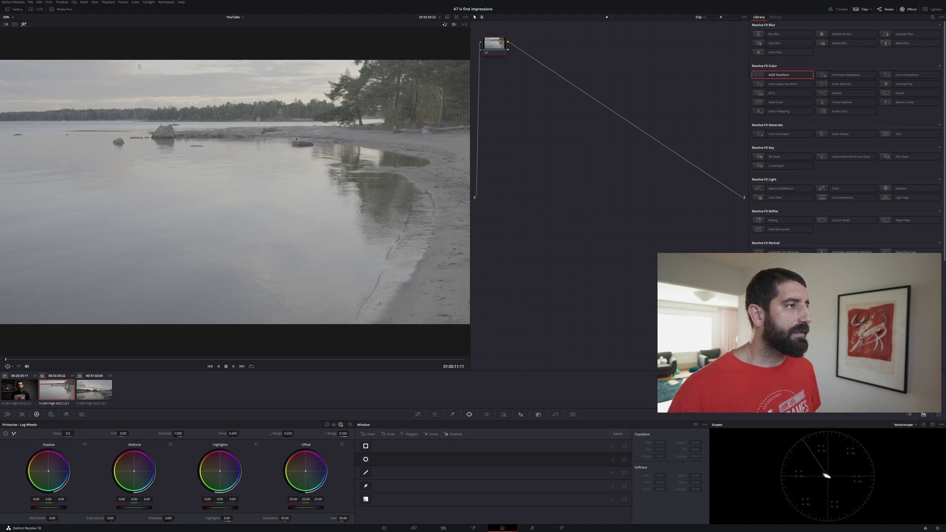
{"action": "left_click", "coordinate": [166, 2]}
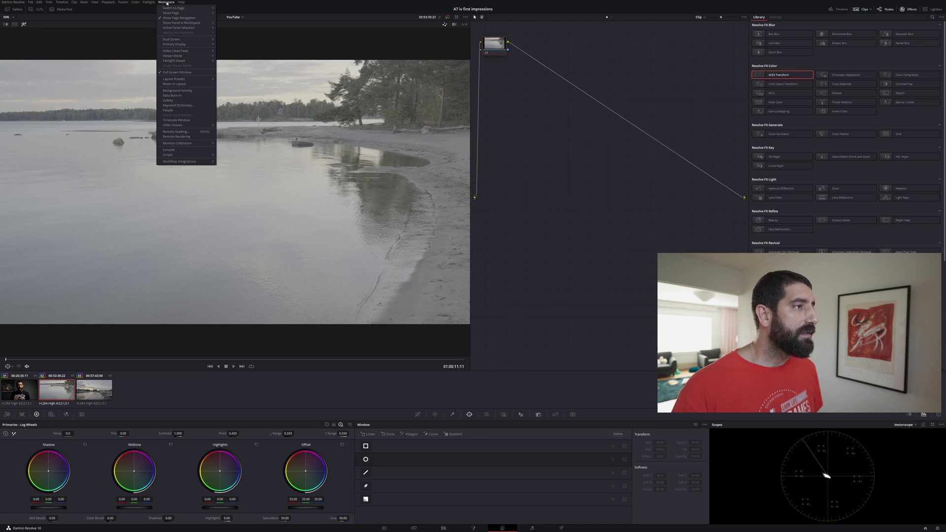
{"action": "mouse_move", "coordinate": [136, 2]}
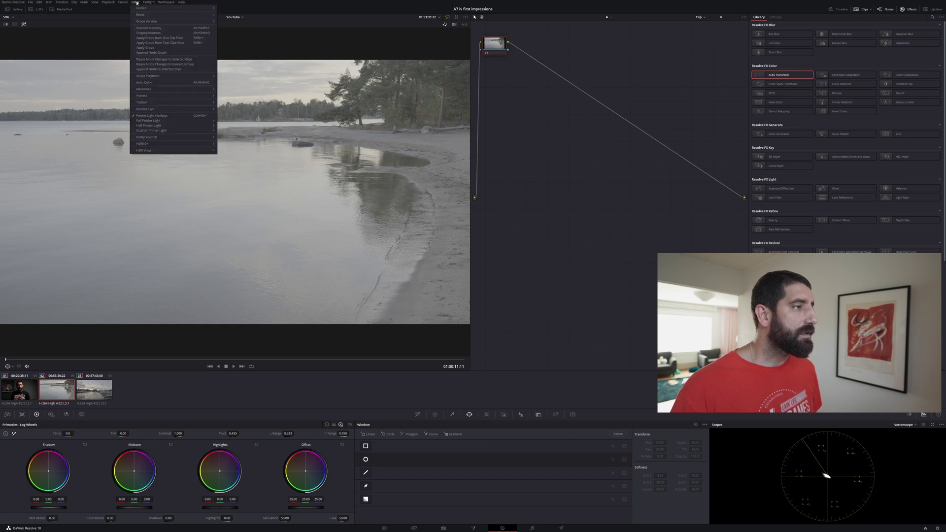
{"action": "left_click", "coordinate": [147, 38]}
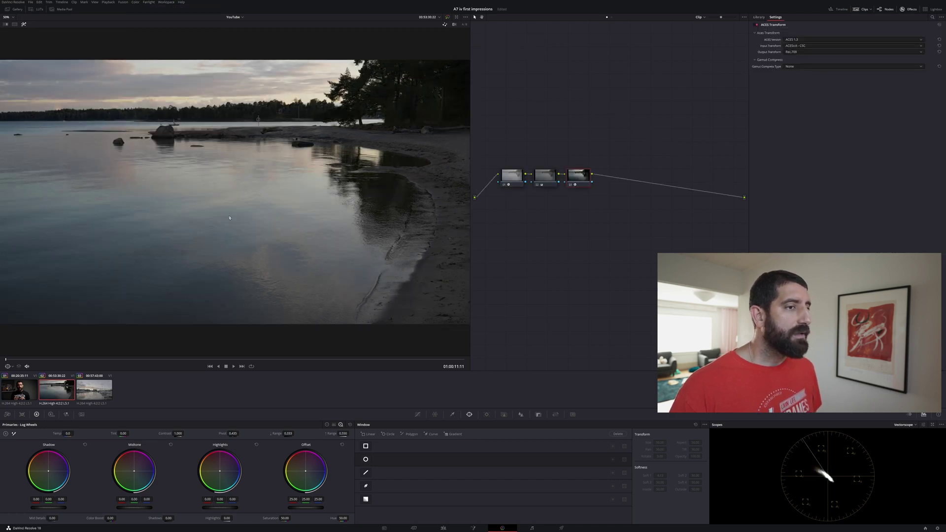
On node 02, show the Waveform scope and raise the Offset to 7.00
{"action": "left_click", "coordinate": [545, 176]}
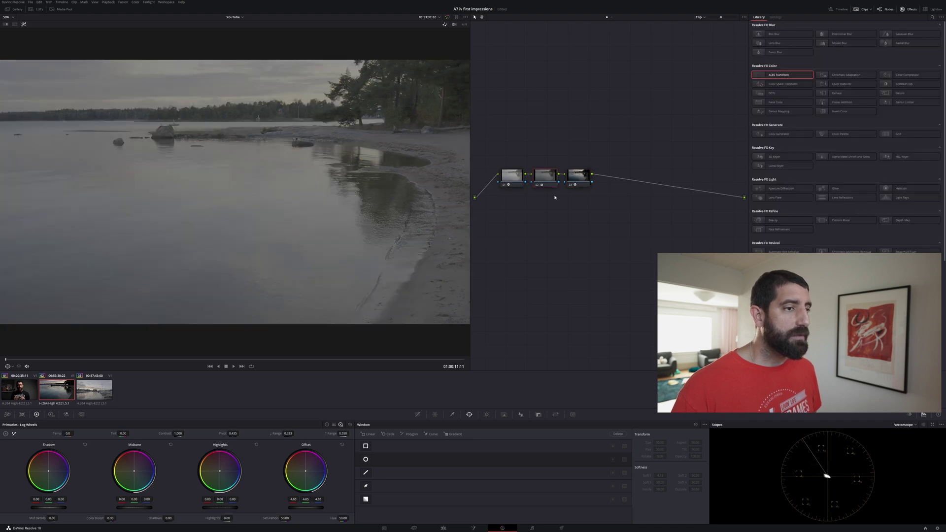
{"action": "left_click", "coordinate": [903, 427]}
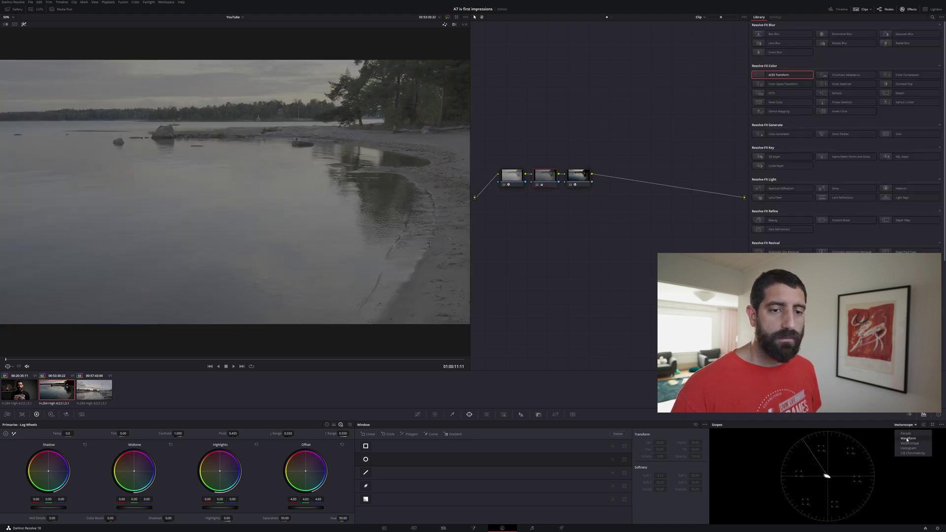
{"action": "left_click", "coordinate": [907, 437]}
{"action": "left_click", "coordinate": [23, 24]}
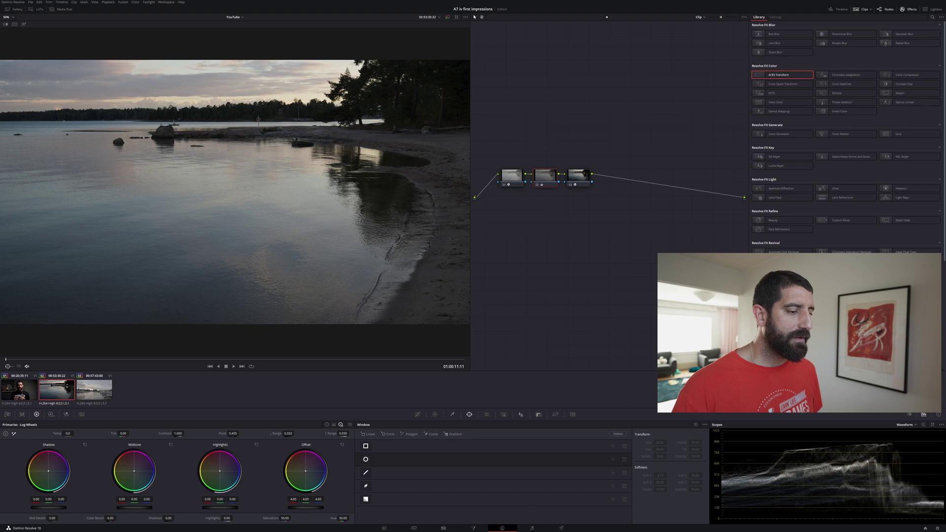
{"action": "left_click_drag", "start_coordinate": [306, 507], "coordinate": [328, 508]}
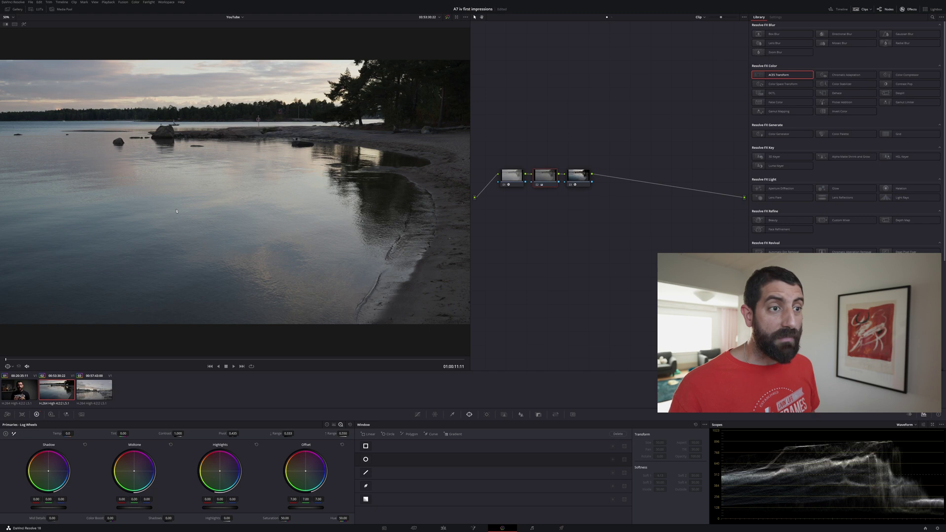
Select the harbour clip and apply Grade from One Clip Prior to it
{"action": "left_click", "coordinate": [91, 393]}
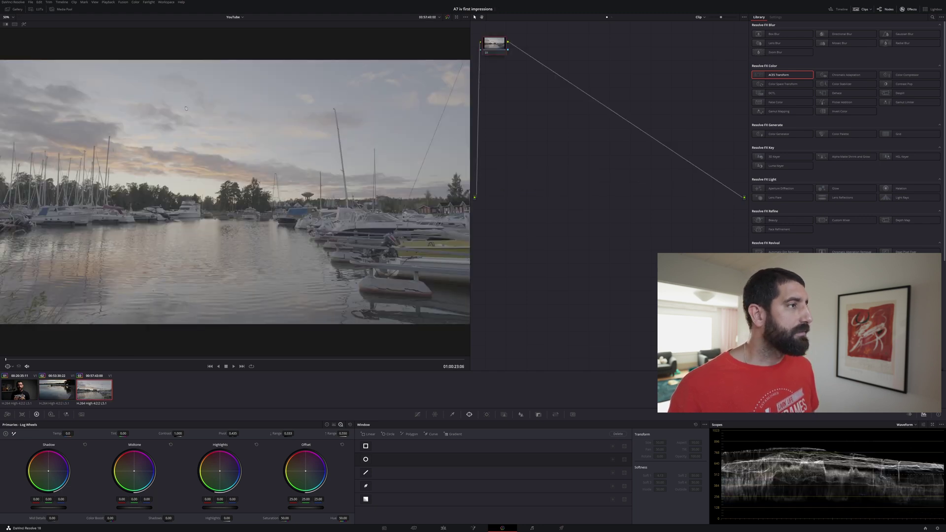
{"action": "left_click", "coordinate": [135, 3]}
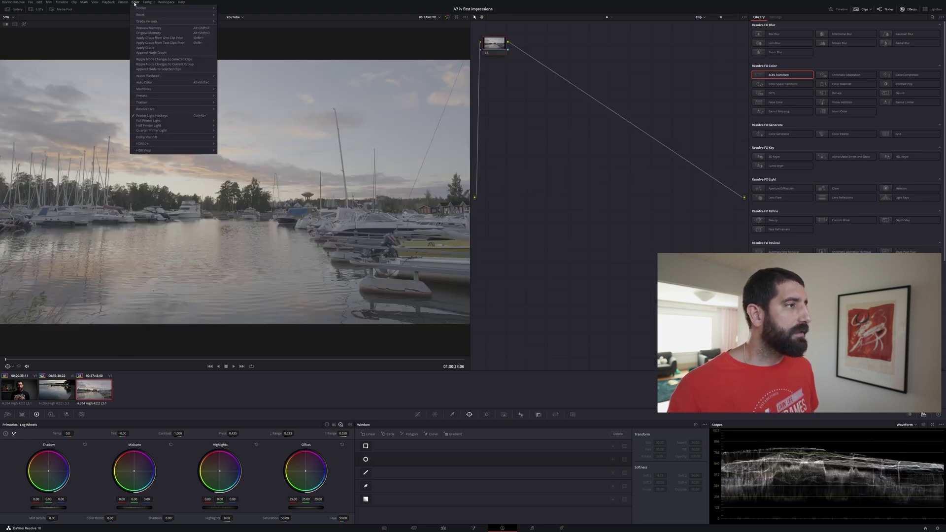
{"action": "left_click", "coordinate": [145, 38]}
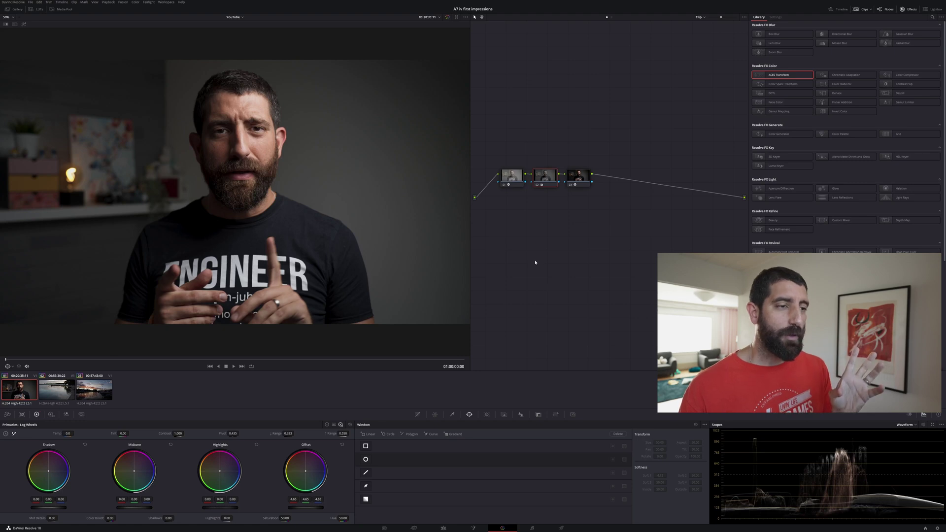
Delete the interview clip's three nodes and place one fresh serial node in the graph's centre
{"action": "left_click_drag", "start_coordinate": [510, 203], "coordinate": [578, 163]}
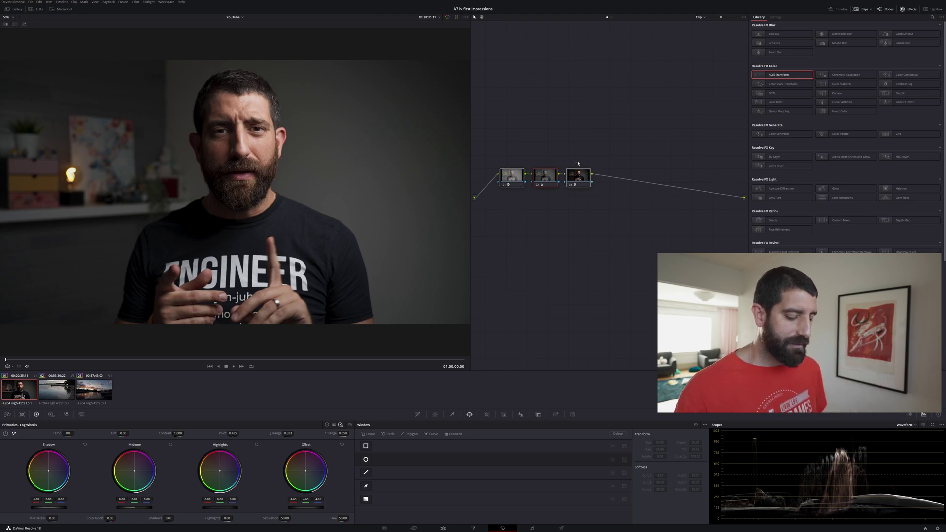
{"action": "key", "text": "Delete"}
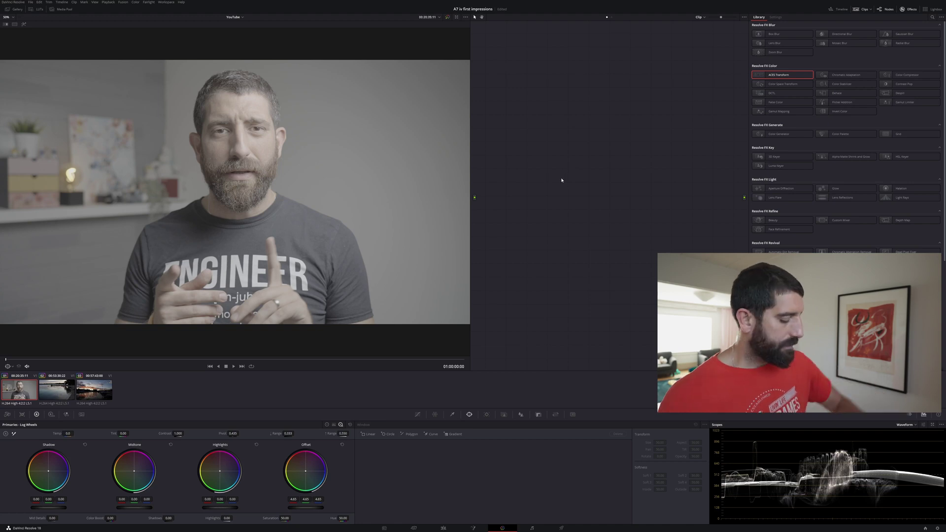
{"action": "key", "text": "alt+s"}
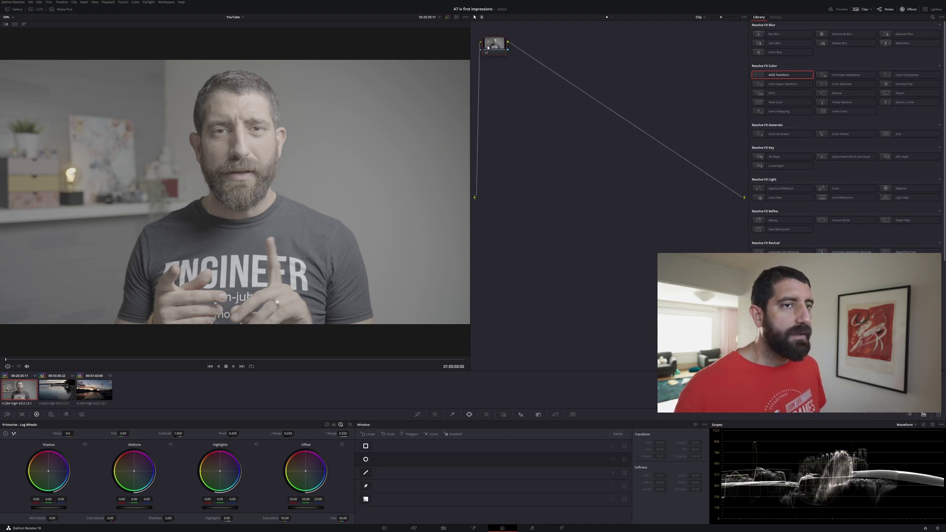
{"action": "left_click_drag", "start_coordinate": [488, 48], "coordinate": [521, 186]}
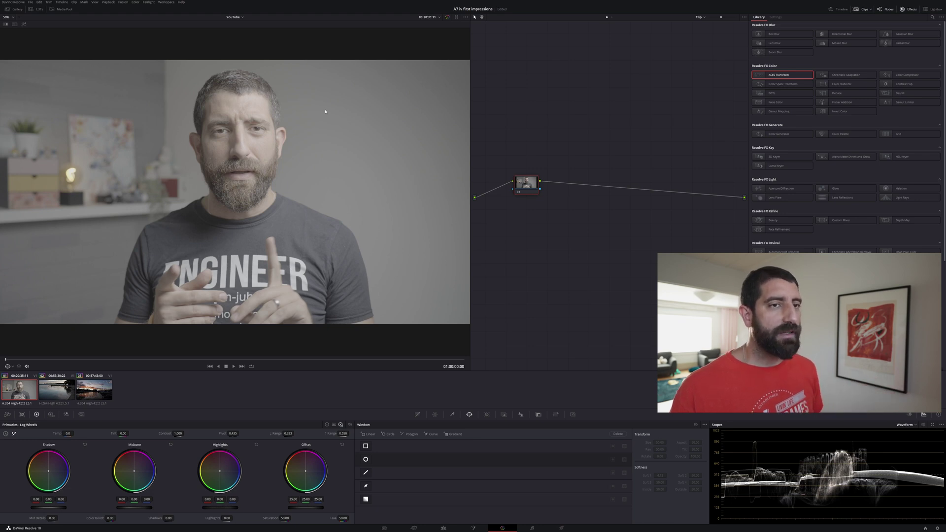
On node 01, shape an S-curve in Curves, lifting highlights and deepening shadows
{"action": "left_click_drag", "start_coordinate": [521, 187], "coordinate": [516, 185]}
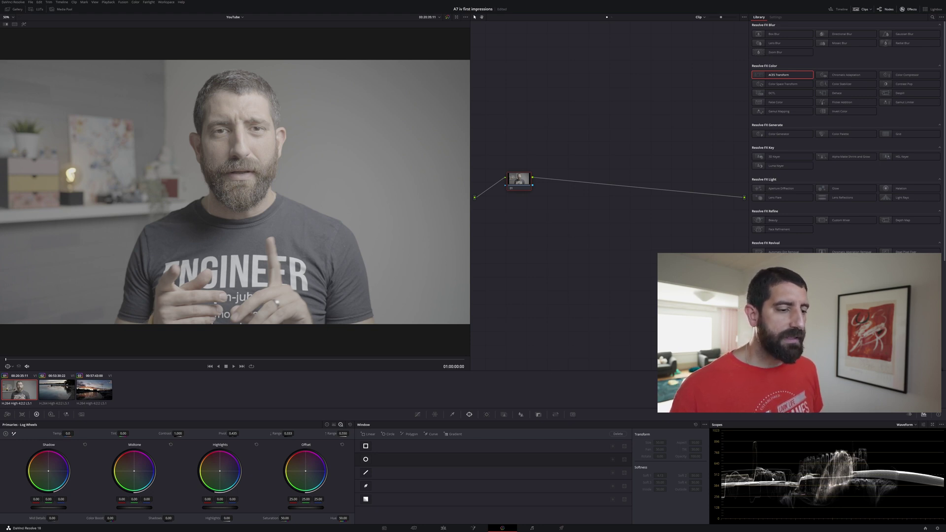
{"action": "left_click", "coordinate": [418, 415]}
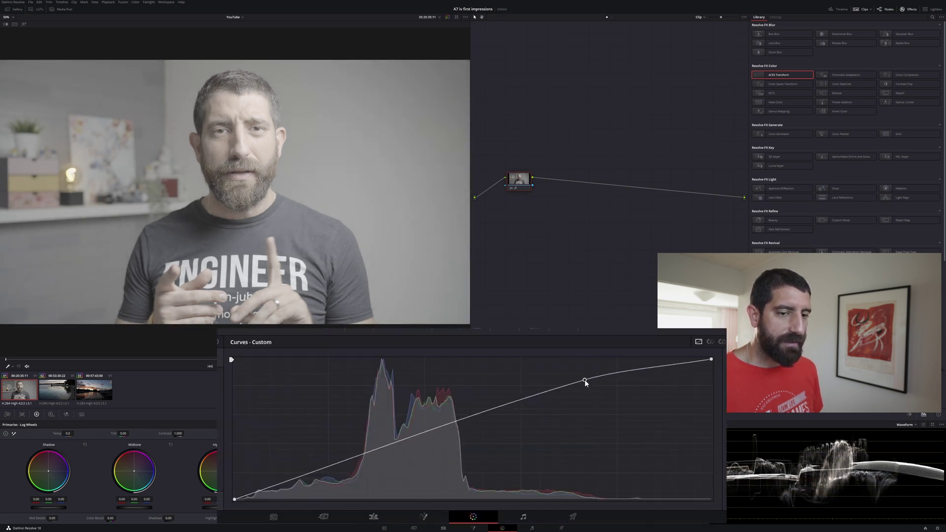
{"action": "left_click", "coordinate": [568, 458]}
{"action": "left_click_drag", "start_coordinate": [582, 397], "coordinate": [583, 381]}
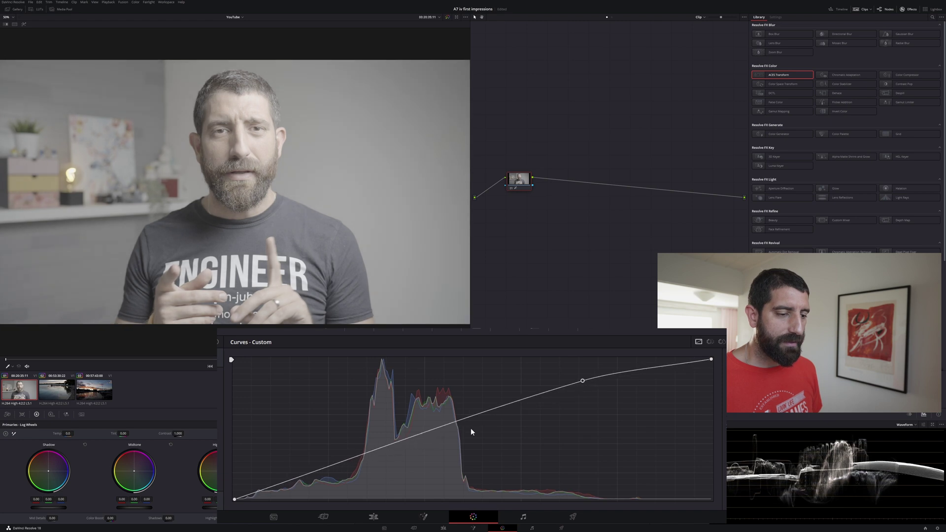
{"action": "left_click_drag", "start_coordinate": [398, 445], "coordinate": [406, 470]}
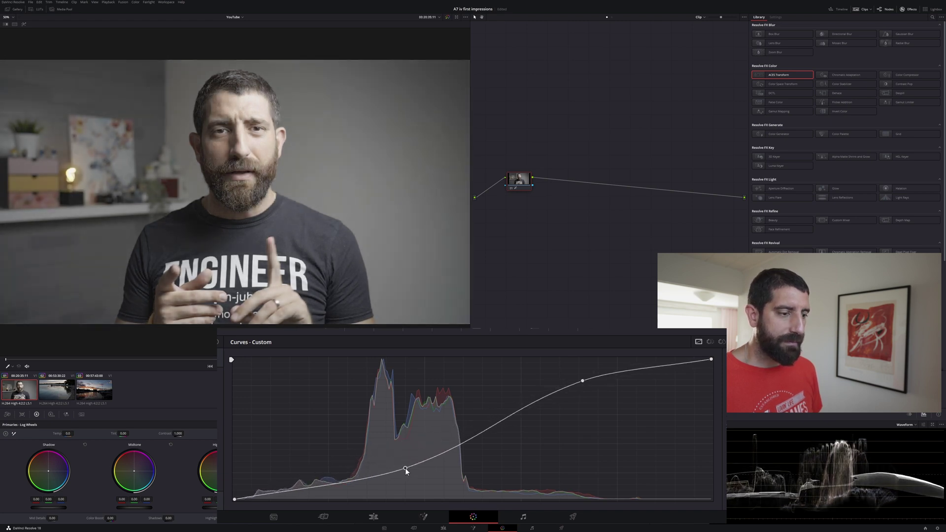
Add node 02, raise Saturation to about 64, then select both nodes for removal
{"action": "key", "text": "alt+s"}
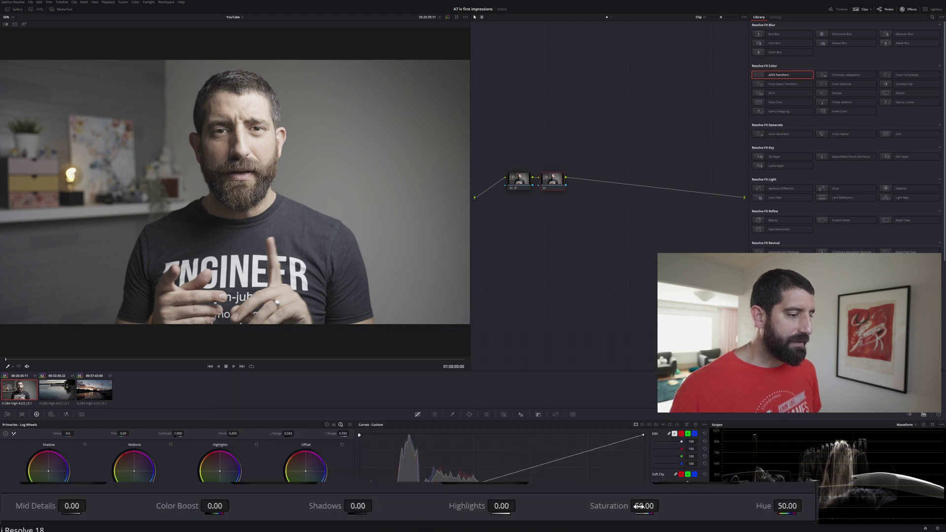
{"action": "mouse_move", "coordinate": [639, 506]}
{"action": "left_mouse_down"}
{"action": "mouse_move", "coordinate": [663, 505]}
{"action": "mouse_move", "coordinate": [643, 506]}
{"action": "left_mouse_up"}
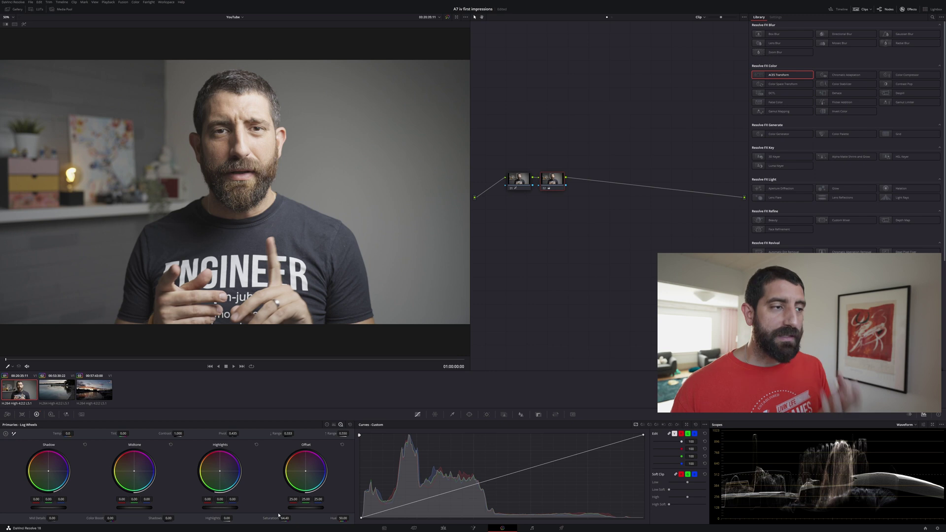
{"action": "left_click_drag", "start_coordinate": [502, 148], "coordinate": [544, 204]}
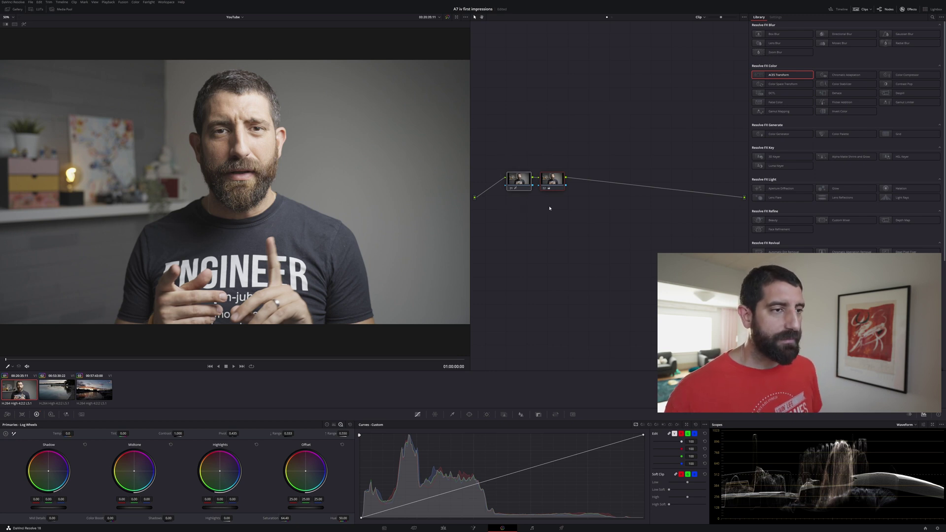
Replace both nodes with a fresh centred node 01 carrying an ACES Transform
{"action": "key", "text": "Delete"}
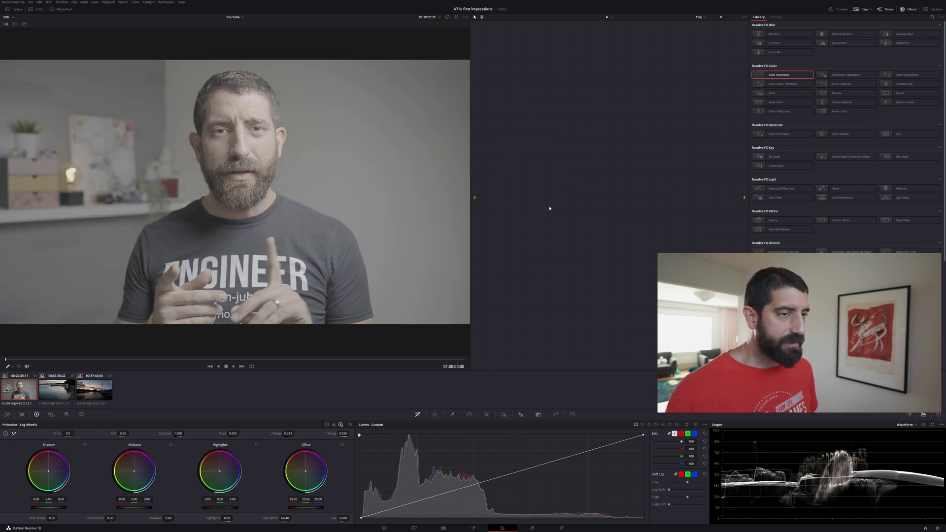
{"action": "key", "text": "alt+s"}
{"action": "left_click_drag", "start_coordinate": [491, 54], "coordinate": [511, 188]}
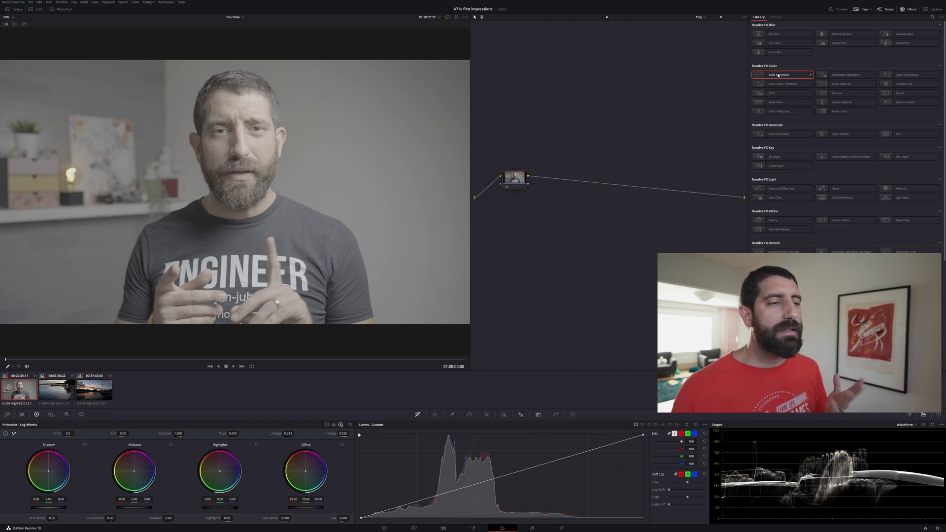
{"action": "left_click_drag", "start_coordinate": [779, 75], "coordinate": [522, 182]}
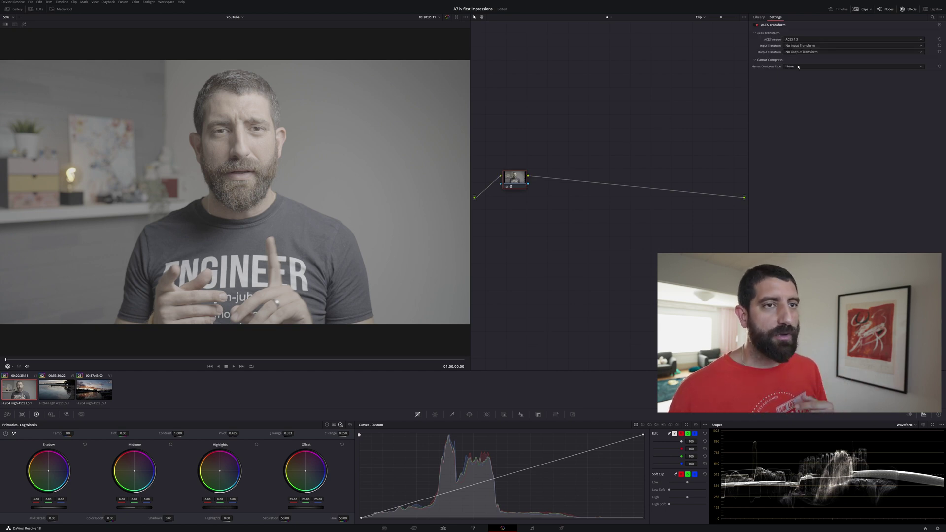
Set the ACES Transform input to Sony SLog3 SGamut3 and output to ACEScct - CSC
{"action": "left_click", "coordinate": [811, 47]}
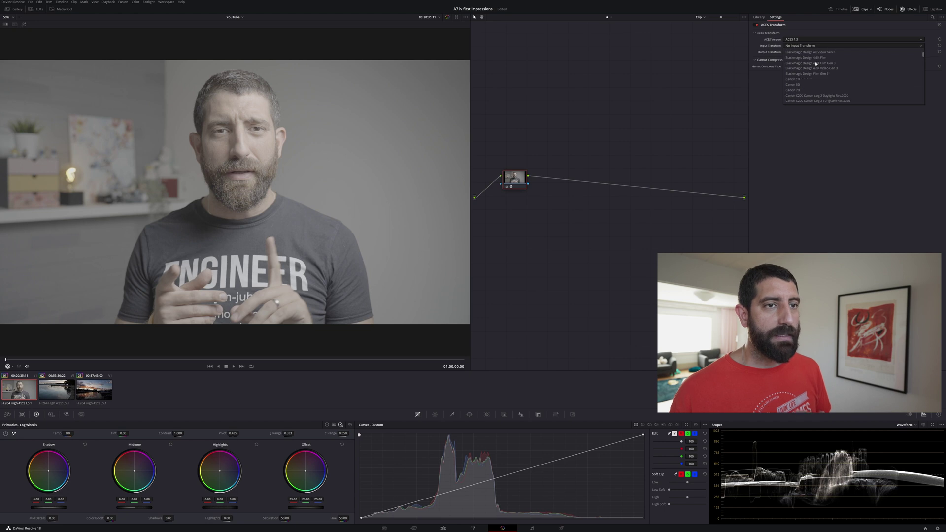
{"action": "key", "text": "s"}
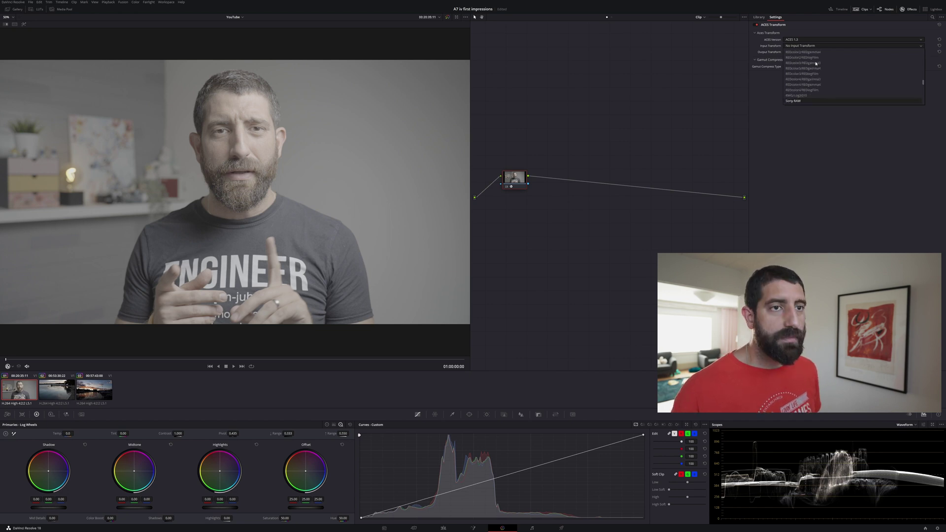
{"action": "key", "text": "Down"}
{"action": "key", "text": "Down"}
{"action": "key", "text": "Down"}
{"action": "key", "text": "Down"}
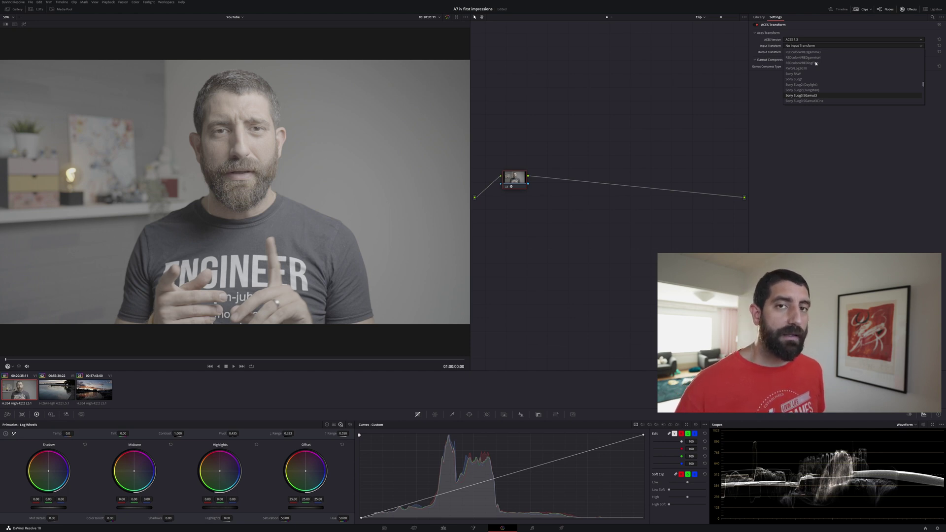
{"action": "key", "text": "Down"}
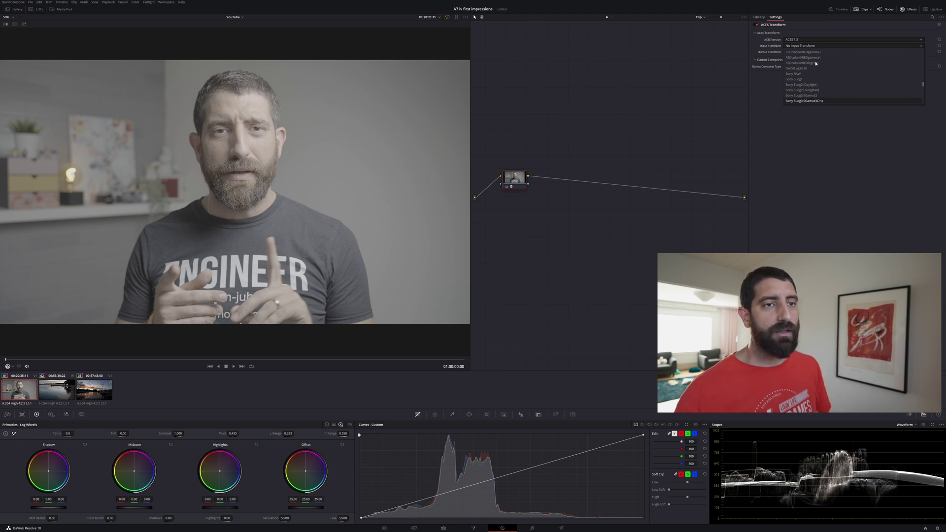
{"action": "scroll", "coordinate": [816, 63], "scroll_direction": "down", "scroll_amount": 1}
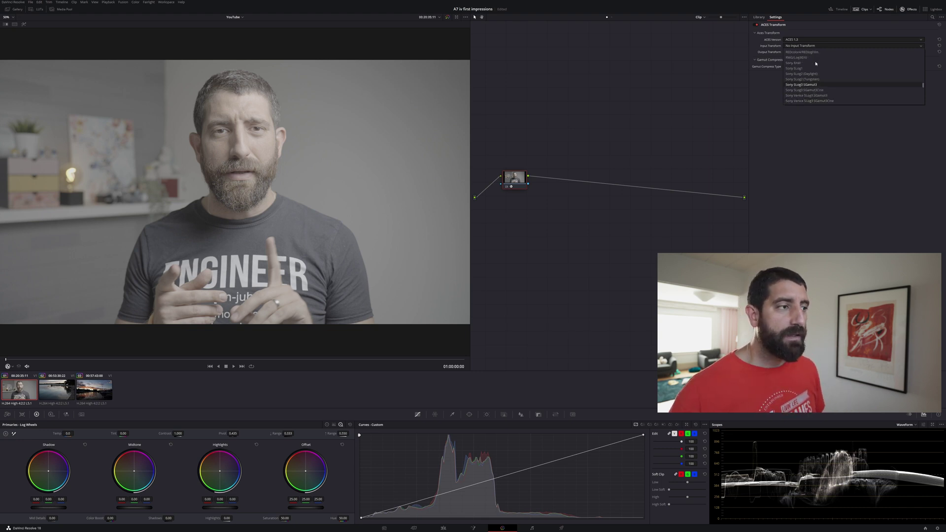
{"action": "key", "text": "Return"}
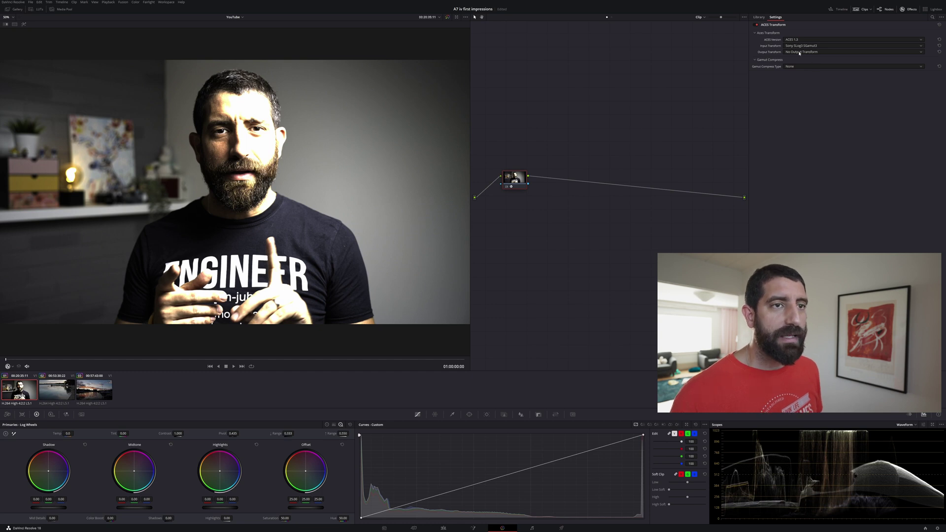
{"action": "left_click", "coordinate": [800, 53]}
{"action": "key", "text": "a"}
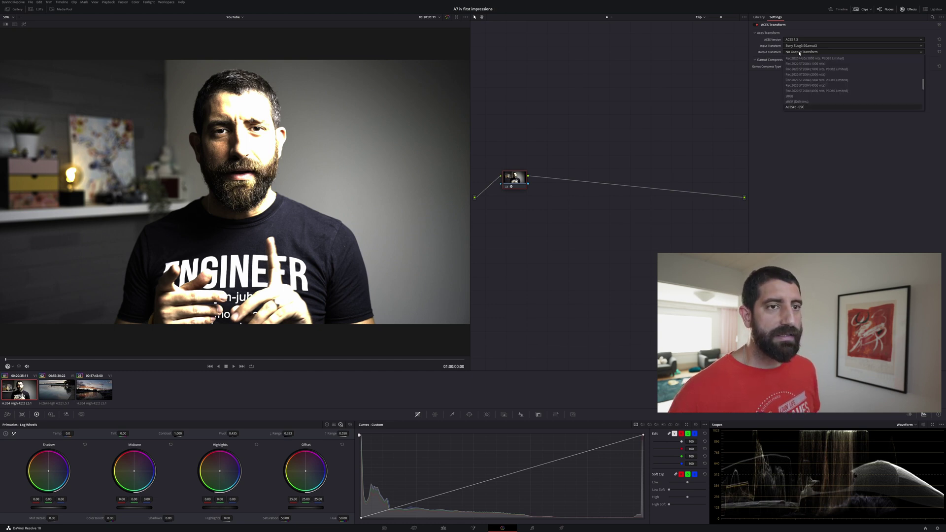
{"action": "key", "text": "Down"}
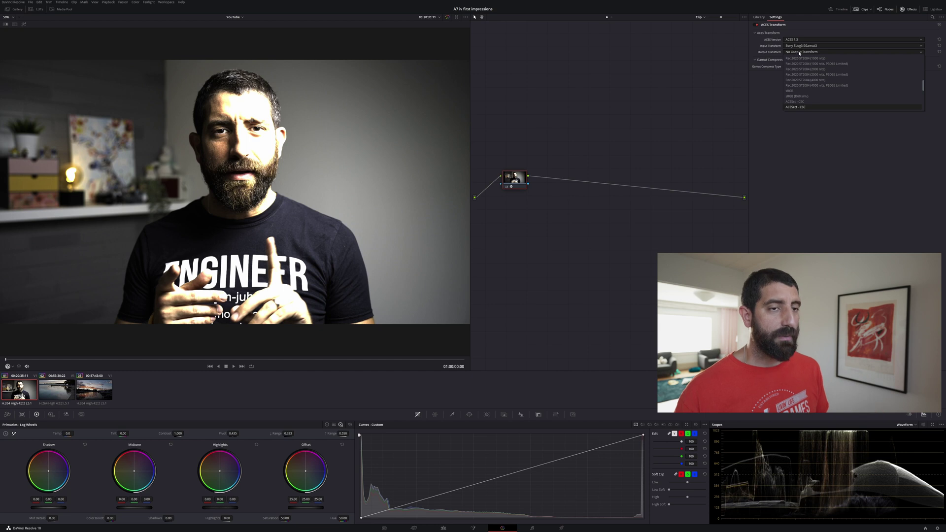
{"action": "key", "text": "Return"}
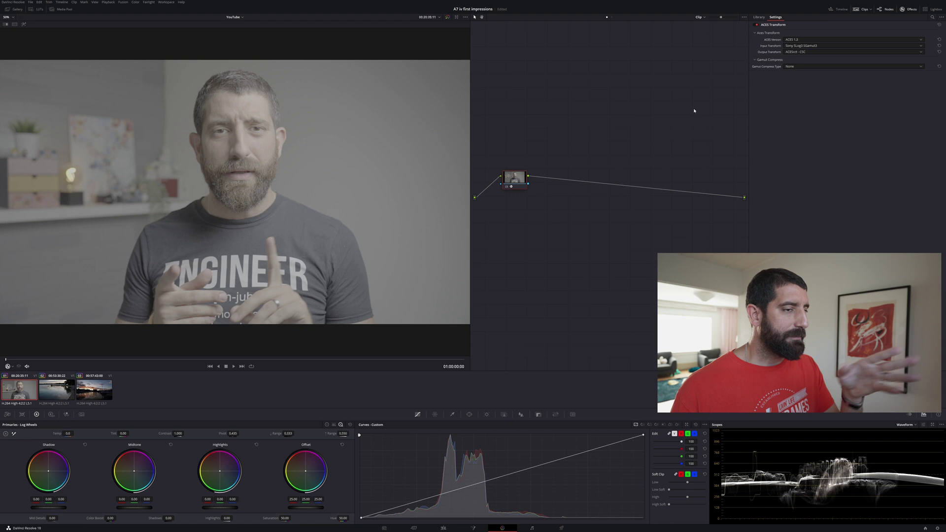
Add a serial node 02 after node 01 and apply ACES Transform to it
{"action": "left_click_drag", "start_coordinate": [518, 184], "coordinate": [513, 185]}
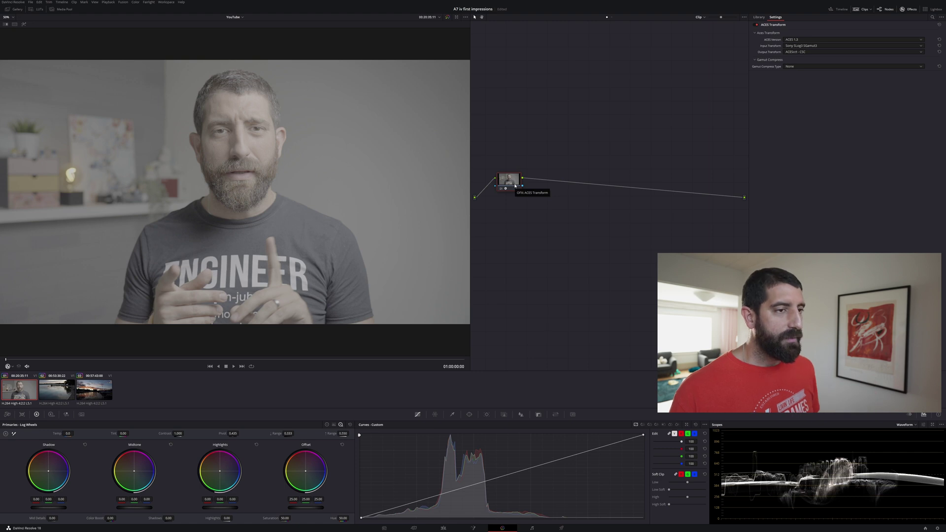
{"action": "key", "text": "alt+s"}
{"action": "left_click_drag", "start_coordinate": [544, 185], "coordinate": [673, 185]}
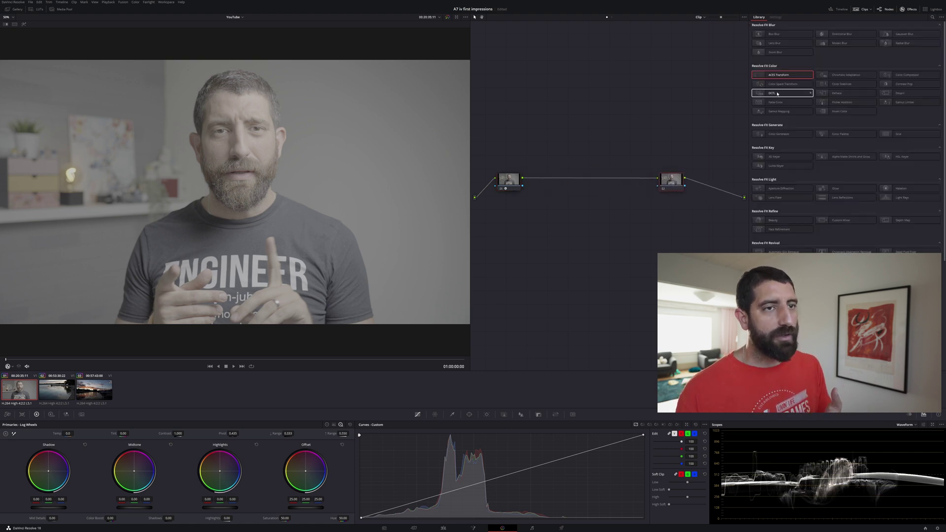
{"action": "left_click_drag", "start_coordinate": [779, 77], "coordinate": [678, 183]}
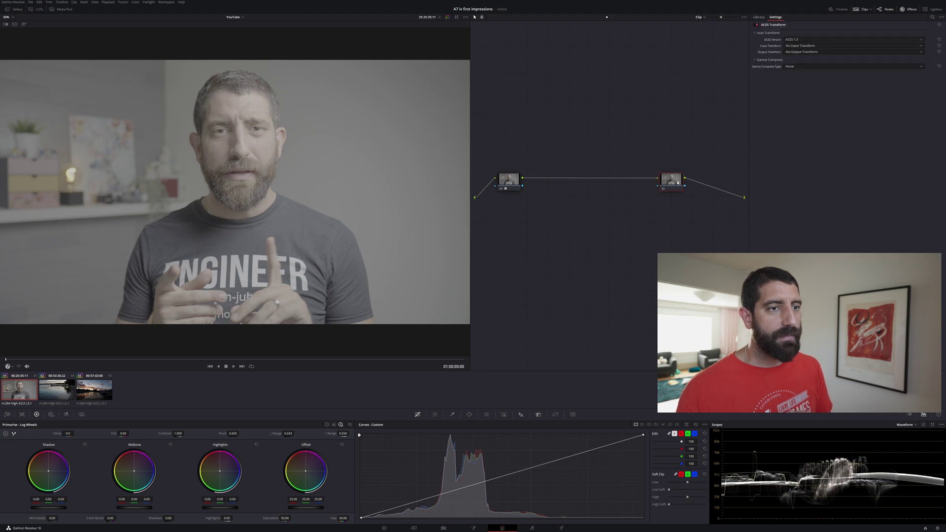
Set node 02's ACES Transform to convert ACEScct - CSC input to Rec.709 output
{"action": "left_click", "coordinate": [803, 46]}
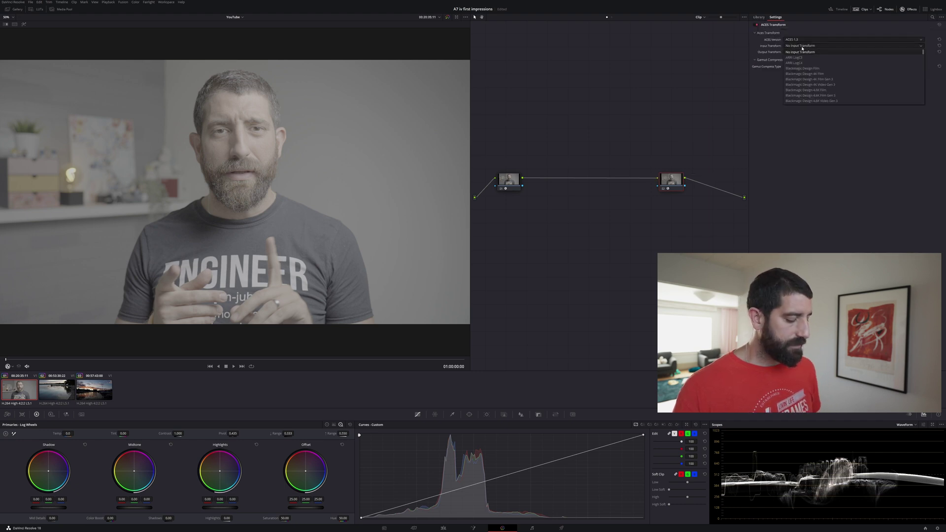
{"action": "scroll", "coordinate": [803, 47], "scroll_direction": "down", "scroll_amount": 10}
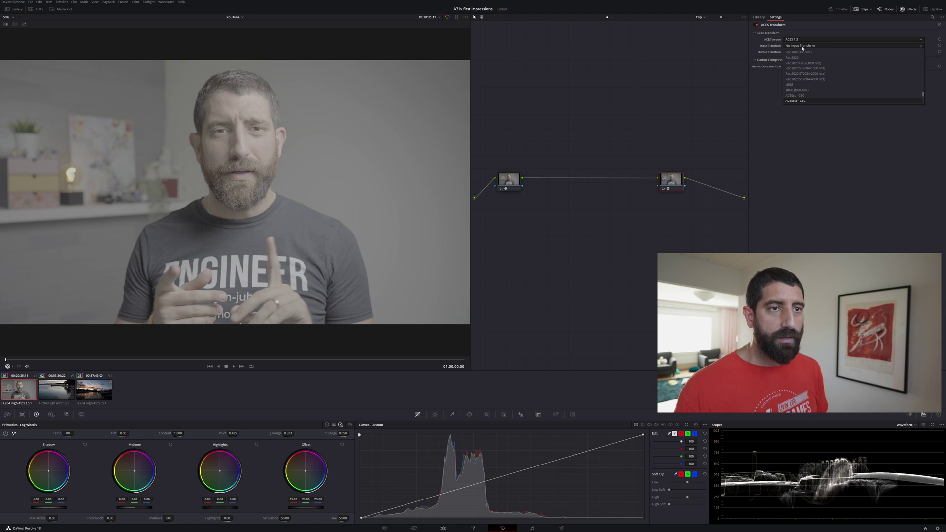
{"action": "key", "text": "Return"}
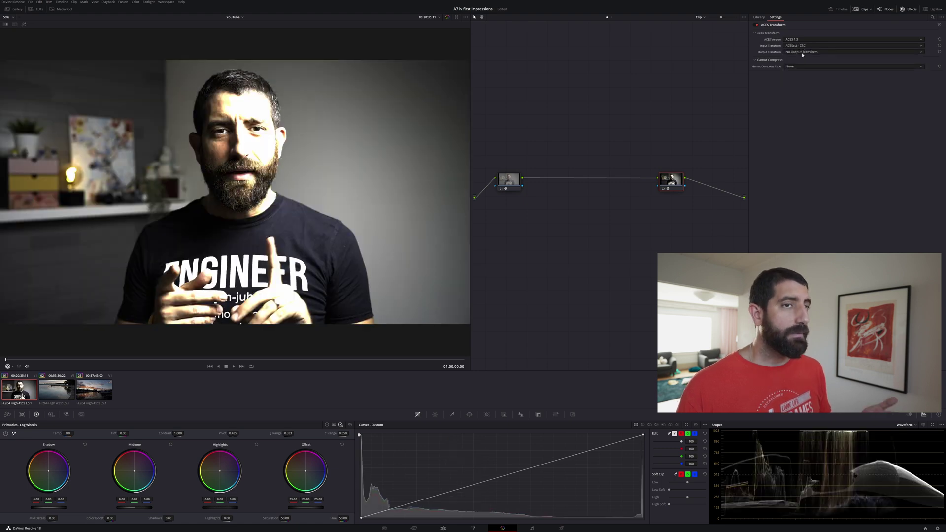
{"action": "left_click", "coordinate": [803, 53]}
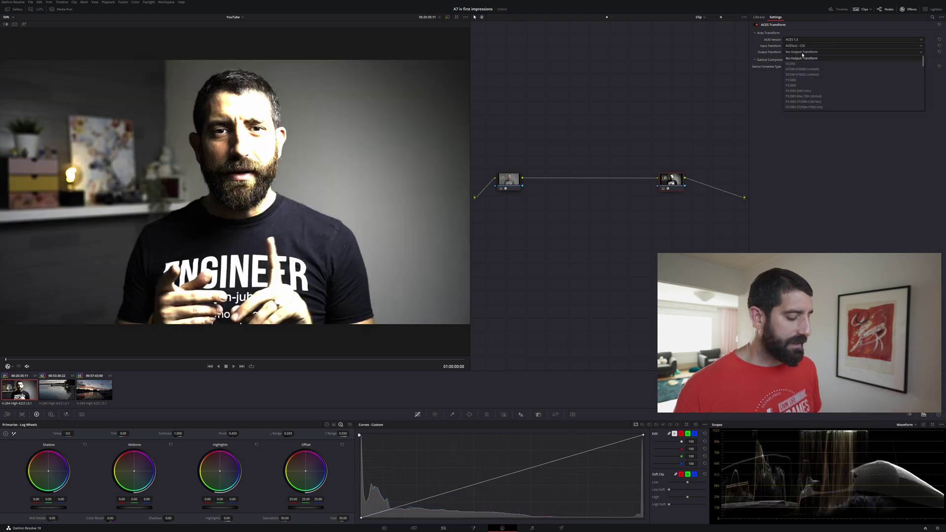
{"action": "key", "text": "r"}
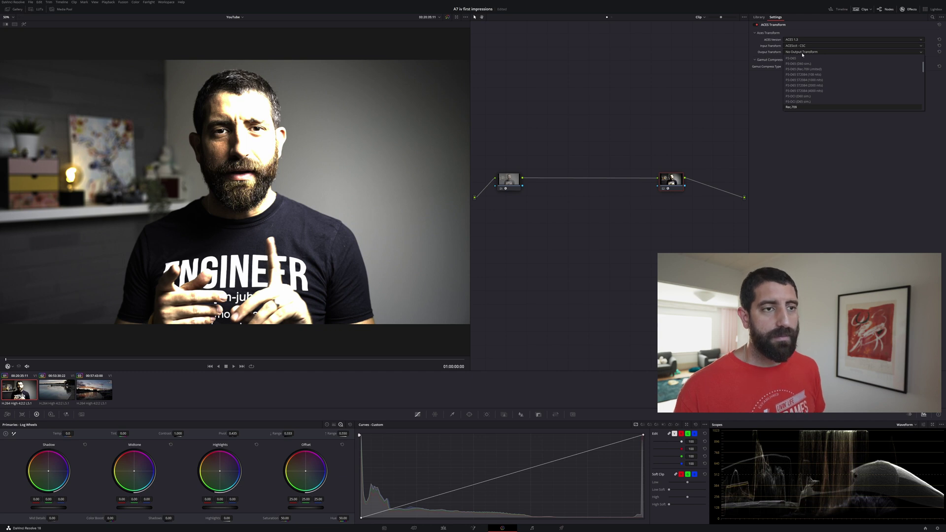
{"action": "key", "text": "Return"}
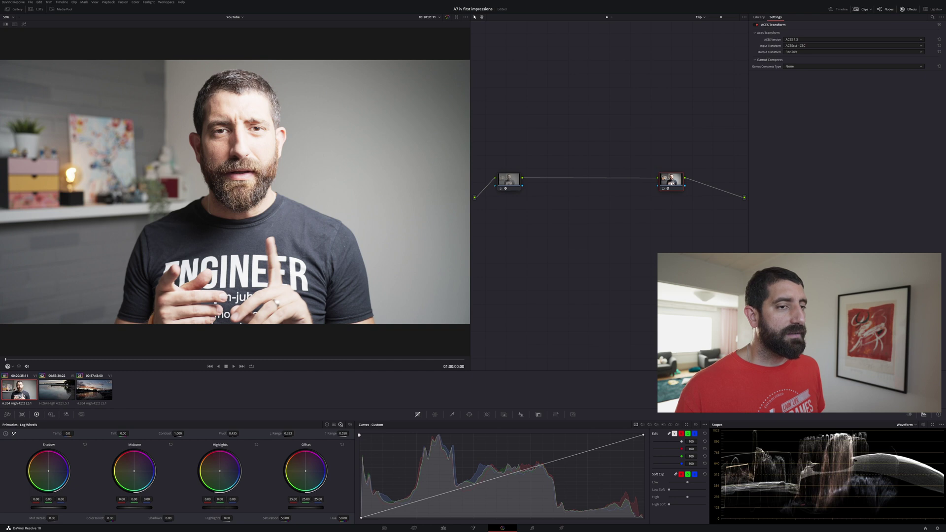
{"action": "left_click_drag", "start_coordinate": [671, 183], "coordinate": [677, 183]}
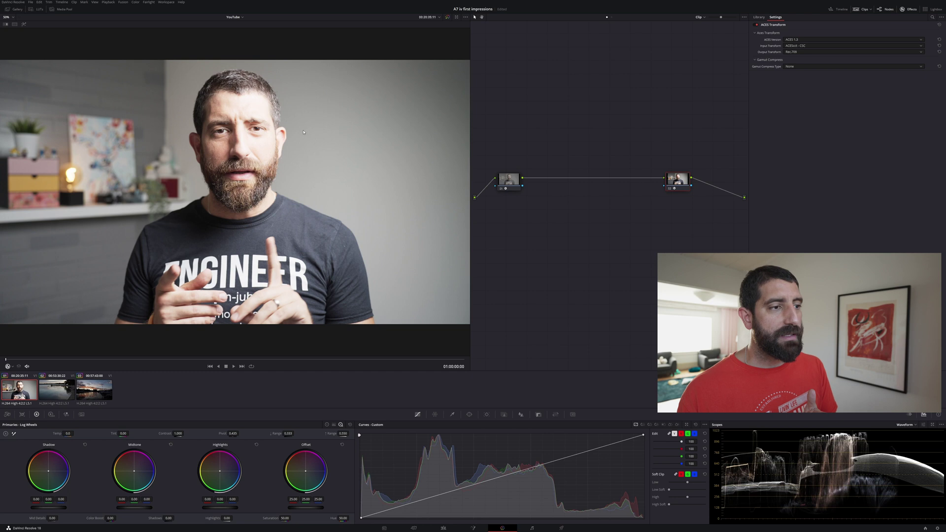
{"action": "left_click", "coordinate": [510, 183]}
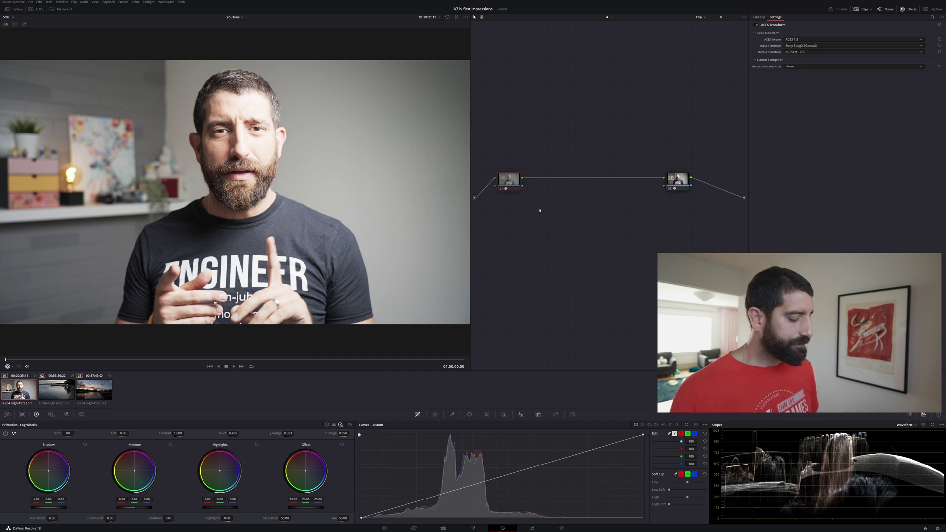
Insert a serial exposure node between the two ACES Transforms and lower its Offset to about 4.35
{"action": "key", "text": "alt+s"}
{"action": "left_click_drag", "start_coordinate": [538, 185], "coordinate": [569, 184]}
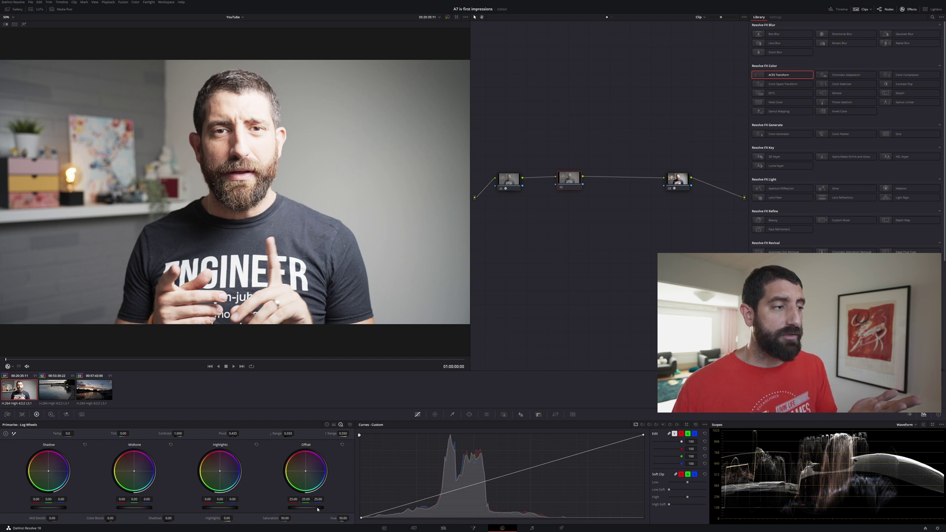
{"action": "left_click_drag", "start_coordinate": [306, 507], "coordinate": [258, 508]}
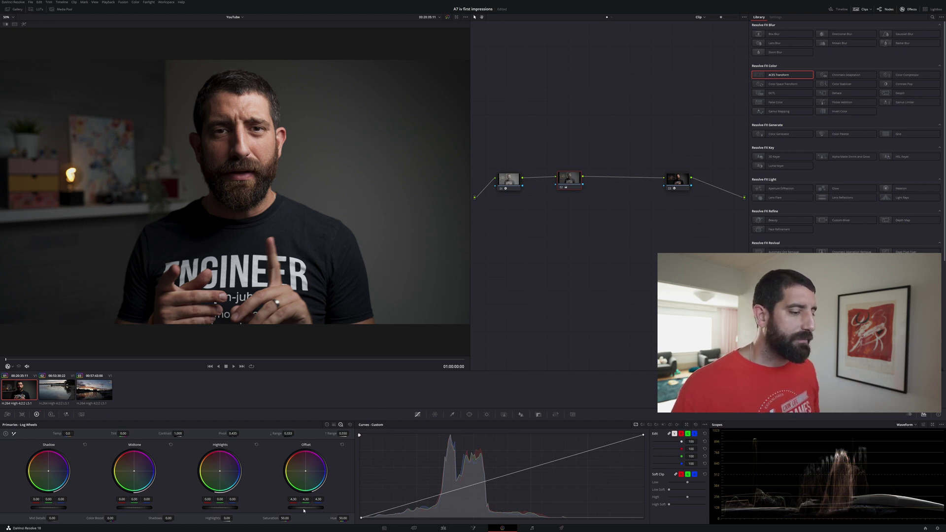
{"action": "mouse_move", "coordinate": [305, 507]}
{"action": "left_mouse_down"}
{"action": "mouse_move", "coordinate": [335, 508]}
{"action": "mouse_move", "coordinate": [309, 508]}
{"action": "left_mouse_up"}
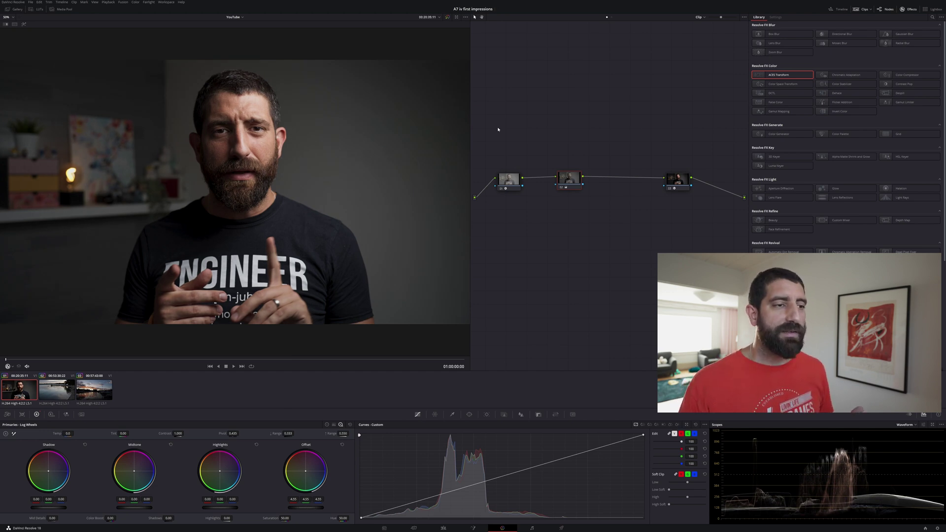
{"action": "left_click_drag", "start_coordinate": [568, 180], "coordinate": [556, 180]}
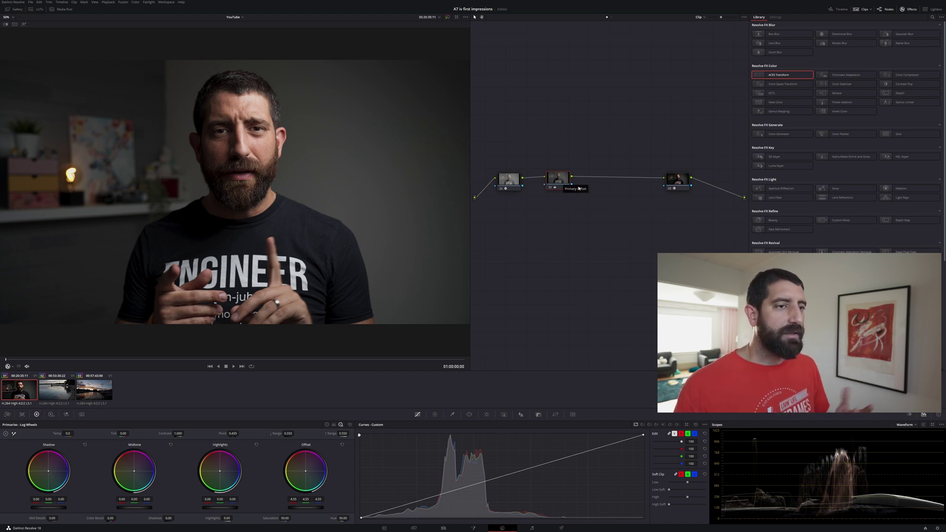
Add a fourth node with cooler shadows and space the chain so the output ACES Transform sits last
{"action": "left_click_drag", "start_coordinate": [555, 184], "coordinate": [618, 184]}
{"action": "key", "text": "alt+s"}
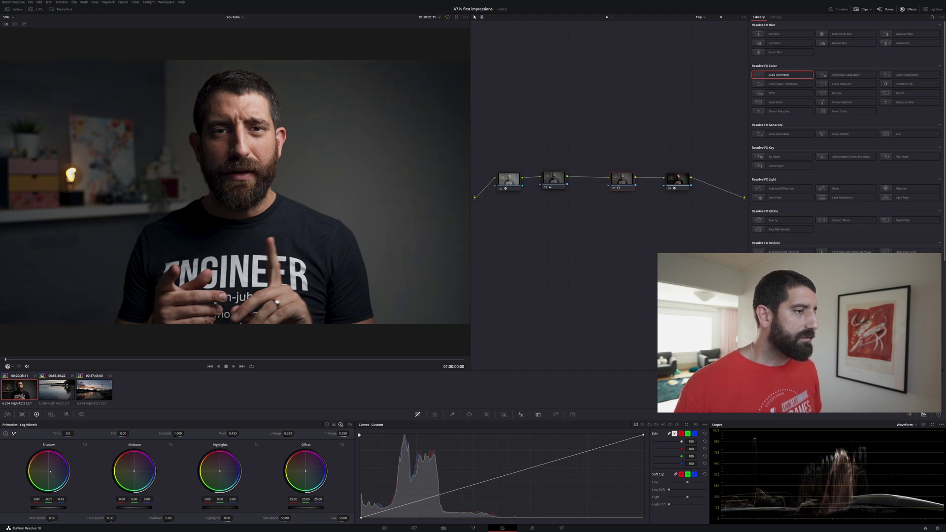
{"action": "left_click_drag", "start_coordinate": [54, 472], "coordinate": [58, 473]}
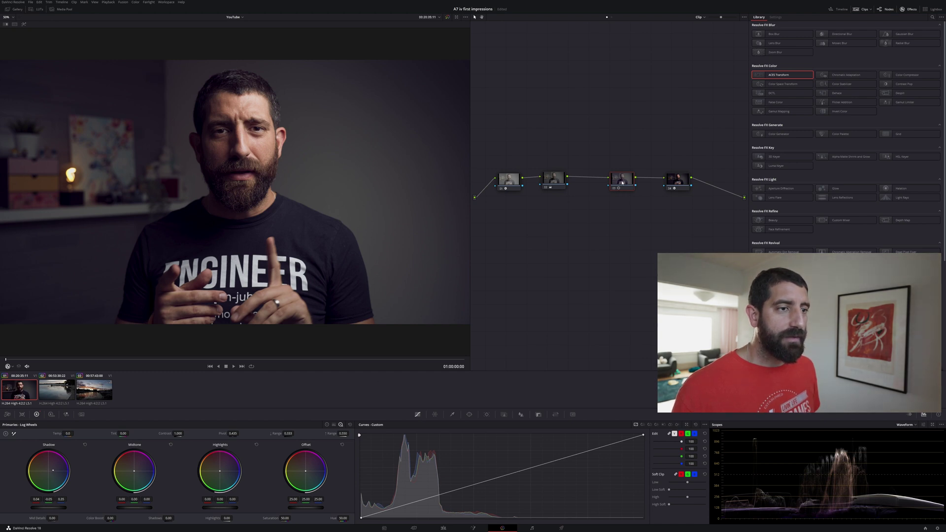
{"action": "left_click_drag", "start_coordinate": [622, 182], "coordinate": [611, 184]}
{"action": "left_click_drag", "start_coordinate": [679, 183], "coordinate": [701, 181]}
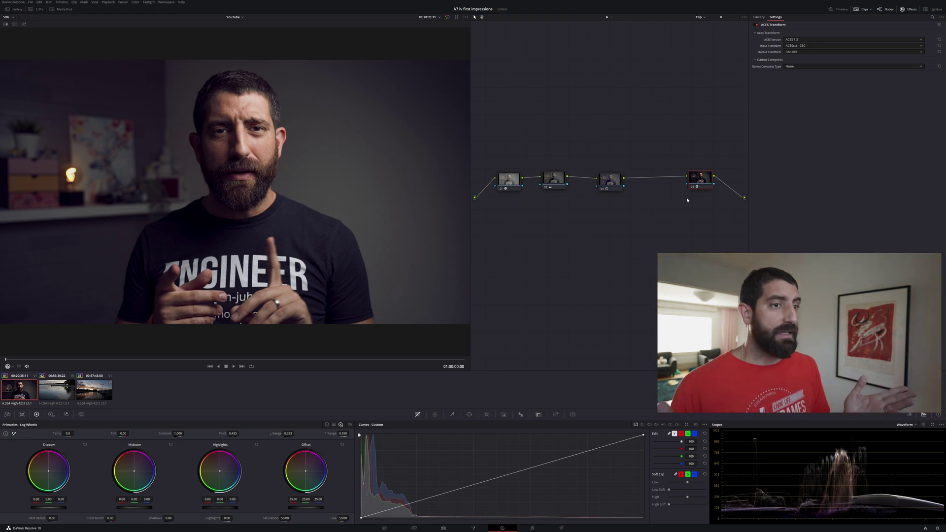
Delete node 03, the shadow-toning node, and close the gap in the chain
{"action": "left_click_drag", "start_coordinate": [552, 176], "coordinate": [629, 184]}
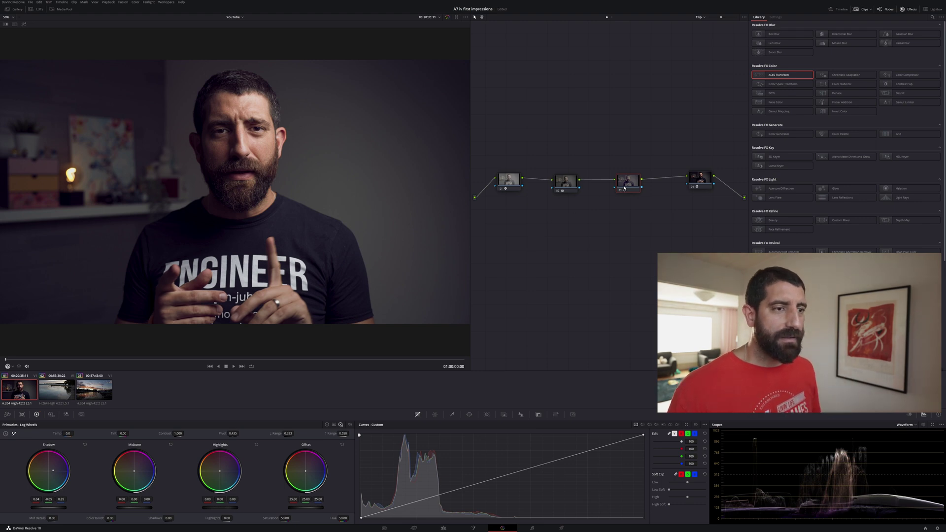
{"action": "key", "text": "Delete"}
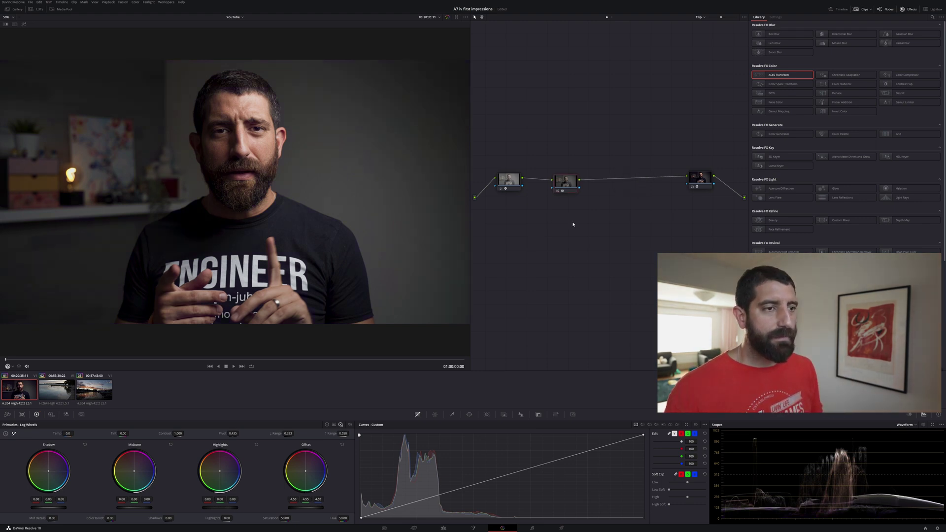
{"action": "left_click_drag", "start_coordinate": [693, 177], "coordinate": [652, 181]}
{"action": "left_click_drag", "start_coordinate": [564, 185], "coordinate": [595, 216]}
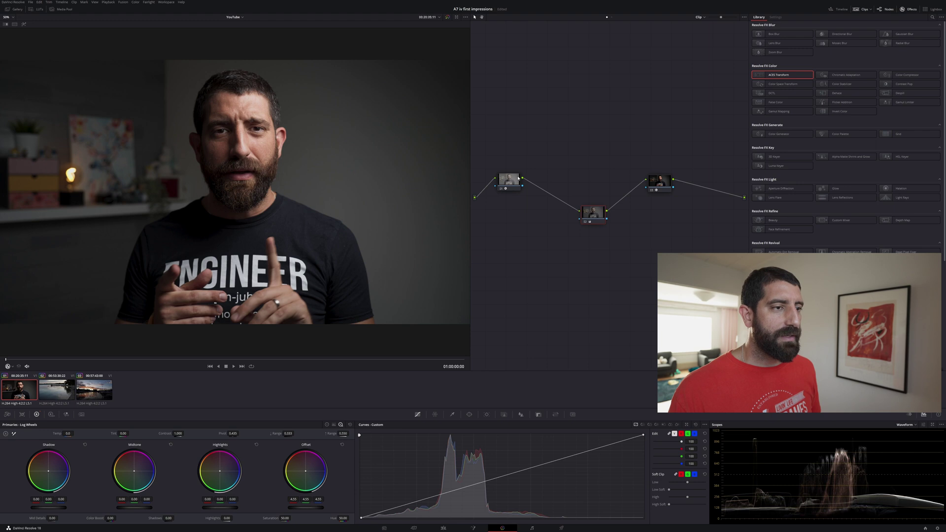
Arrange the nodes in a V: node 01 up, node 02 down, output ACES node up-right
{"action": "left_click_drag", "start_coordinate": [508, 181], "coordinate": [499, 155]}
{"action": "left_click_drag", "start_coordinate": [596, 211], "coordinate": [587, 220]}
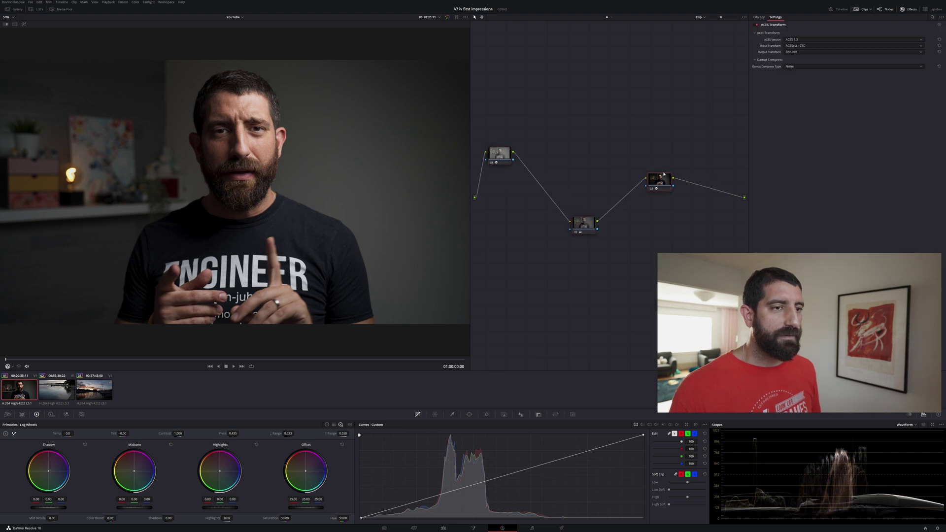
{"action": "left_click_drag", "start_coordinate": [659, 182], "coordinate": [673, 153]}
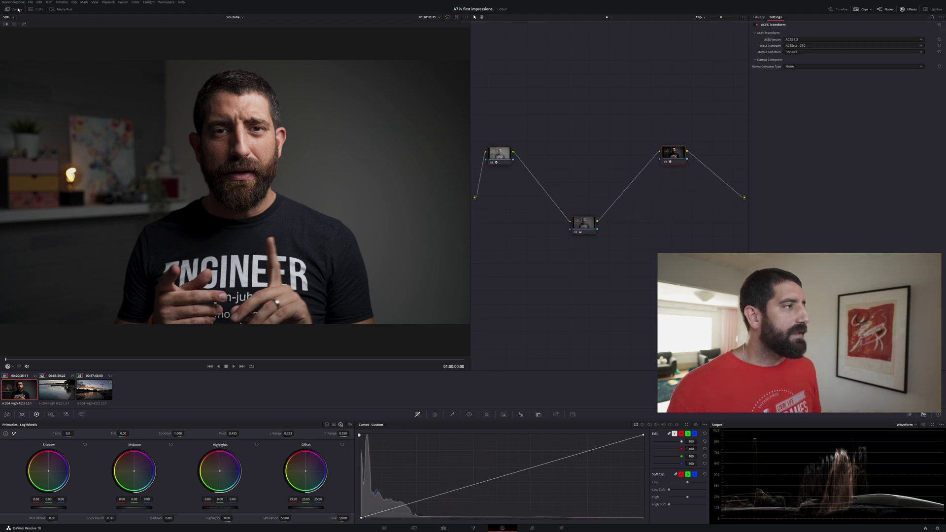
Create a new PowerGrade album in the Gallery
{"action": "left_click", "coordinate": [17, 9]}
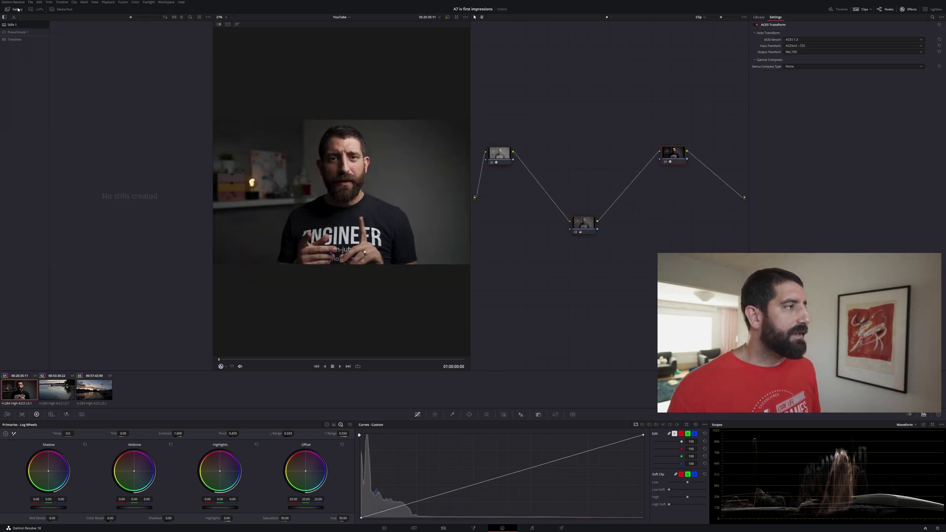
{"action": "right_click", "coordinate": [18, 33]}
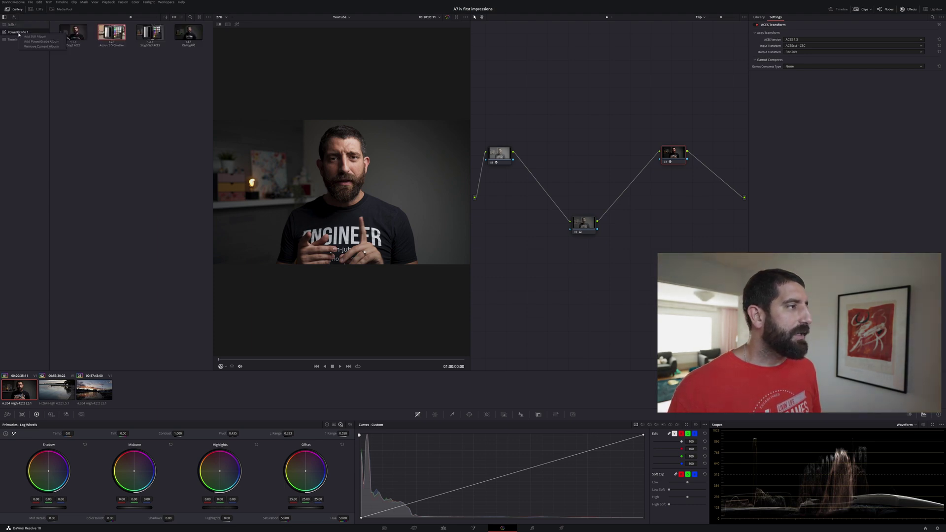
{"action": "left_click", "coordinate": [41, 42]}
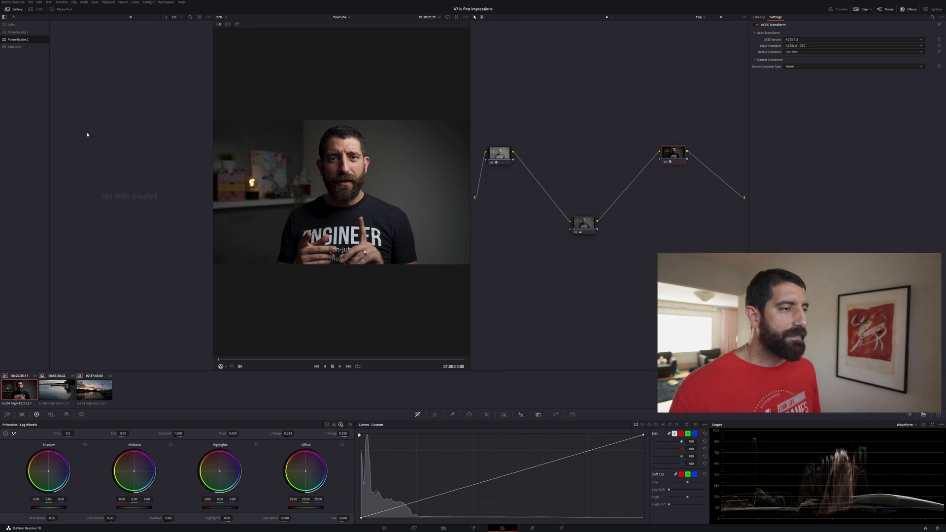
Grab a still of the current three-node grade into the PowerGrade album
{"action": "right_click", "coordinate": [332, 190]}
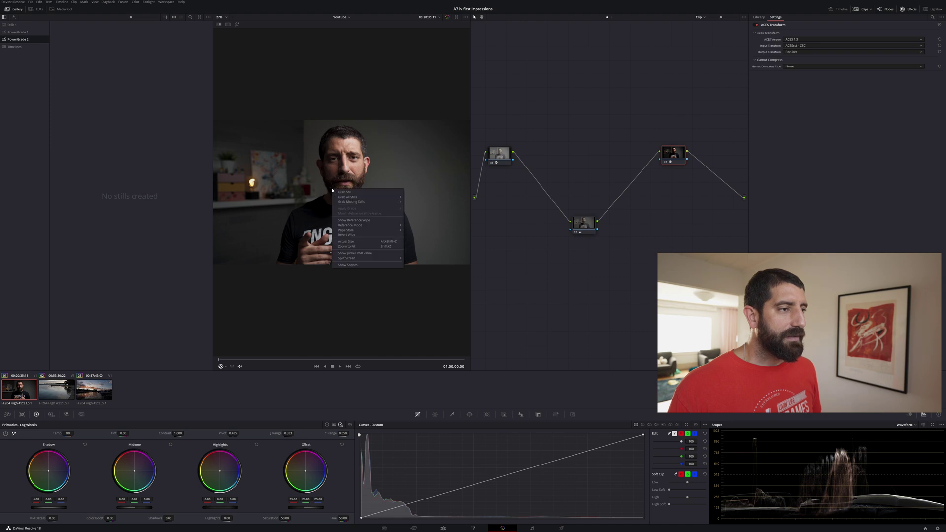
{"action": "left_click", "coordinate": [343, 192]}
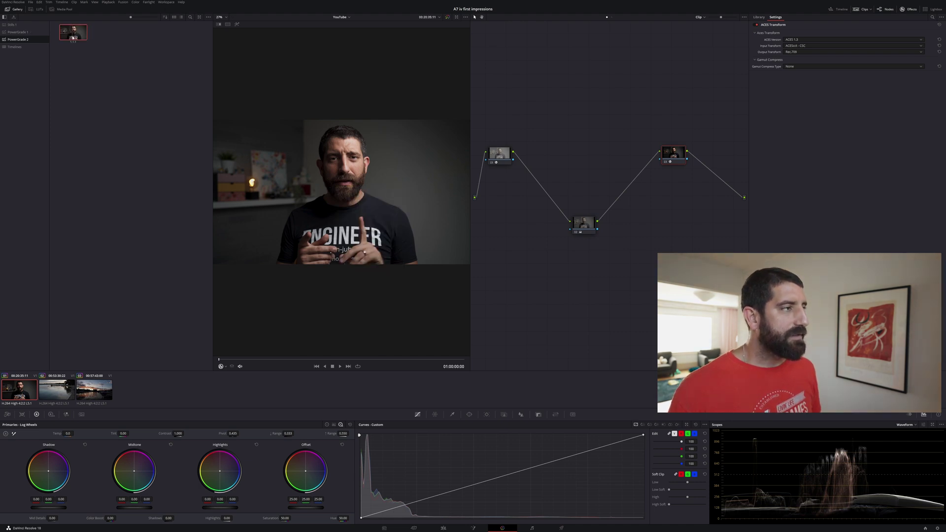
{"action": "mouse_move", "coordinate": [73, 35]}
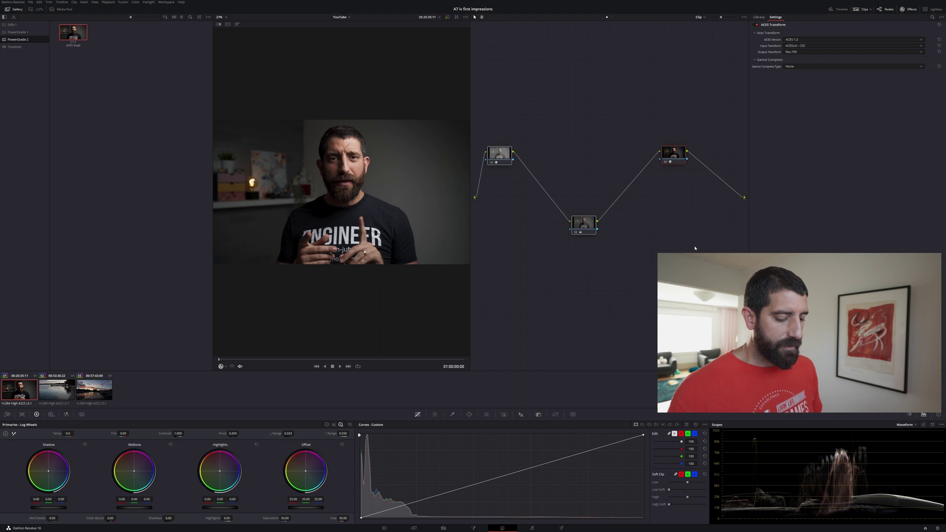
Clear all nodes from the clip, then reapply the grade from the saved still
{"action": "key", "text": "ctrl+a"}
{"action": "key", "text": "Delete"}
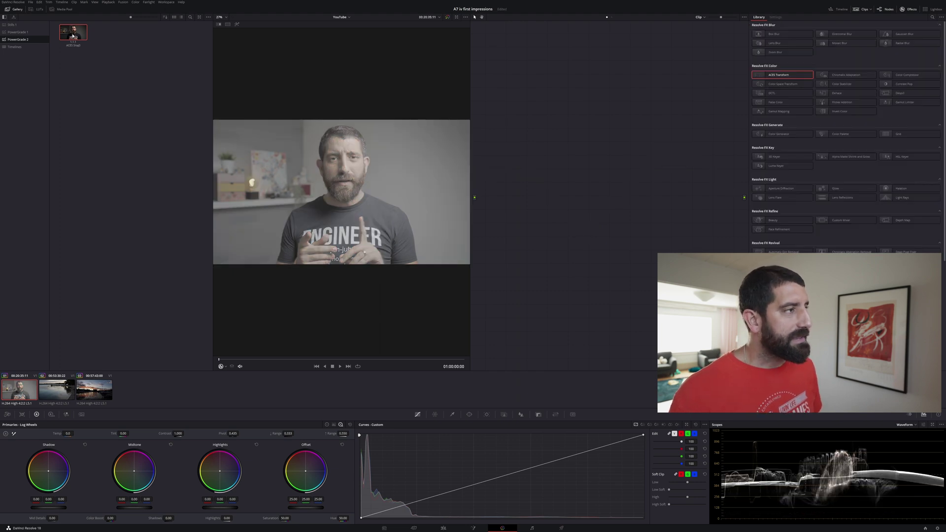
{"action": "right_click", "coordinate": [73, 36]}
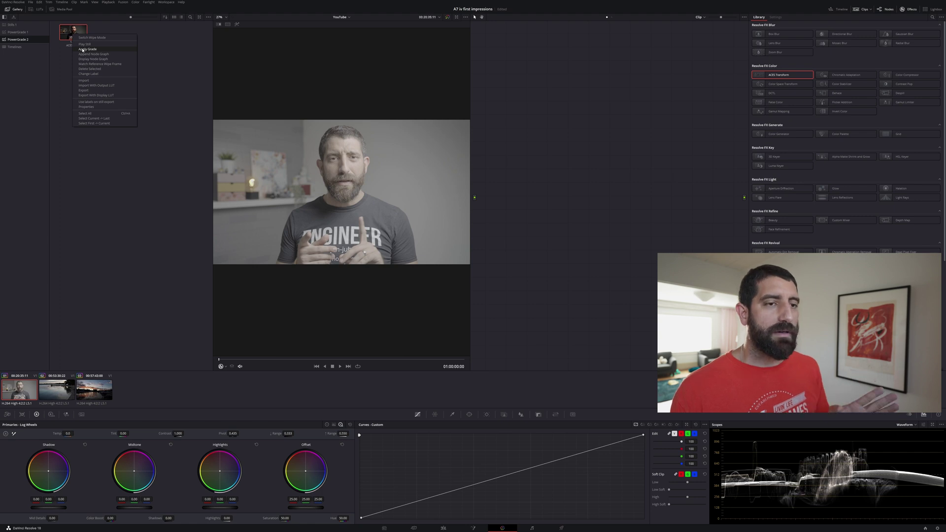
{"action": "left_click", "coordinate": [83, 50]}
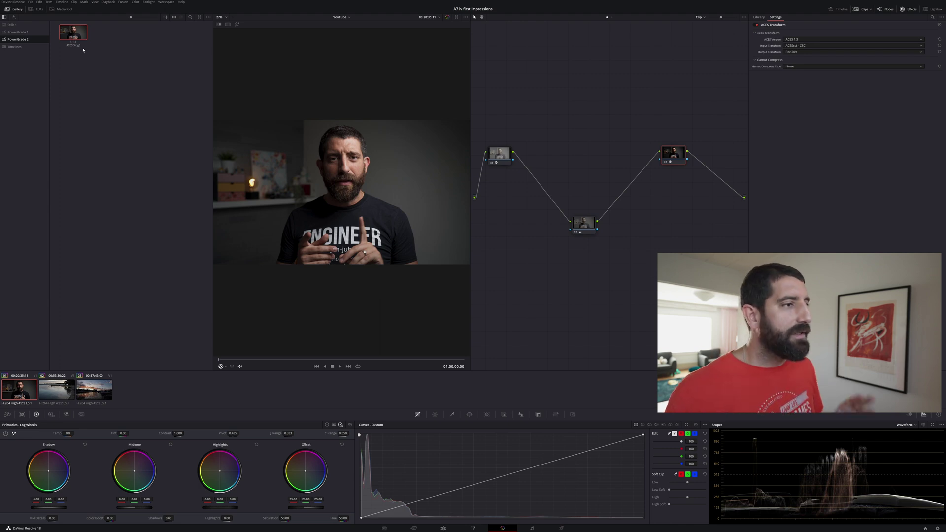
Review each node and confirm the input transform stays Sony SLog3 SGamut3
{"action": "left_click", "coordinate": [499, 158]}
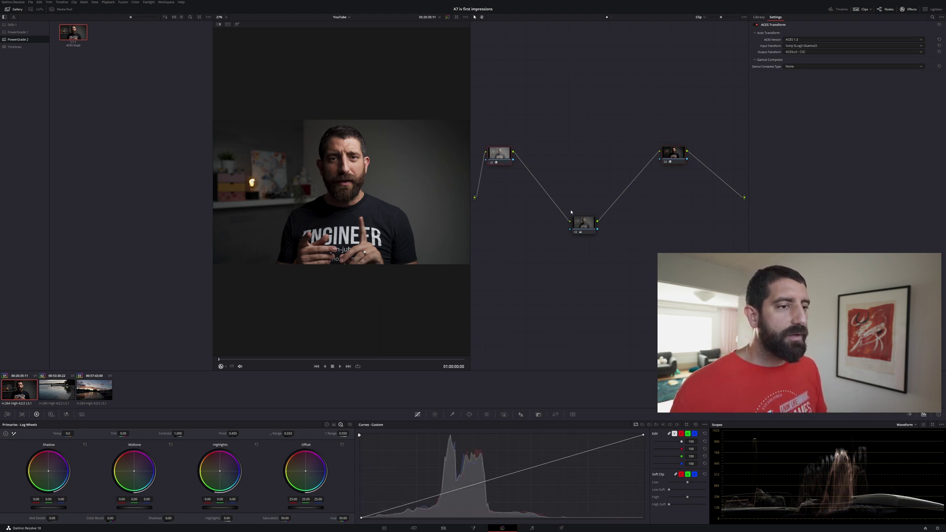
{"action": "left_click", "coordinate": [579, 222]}
{"action": "left_click", "coordinate": [672, 160]}
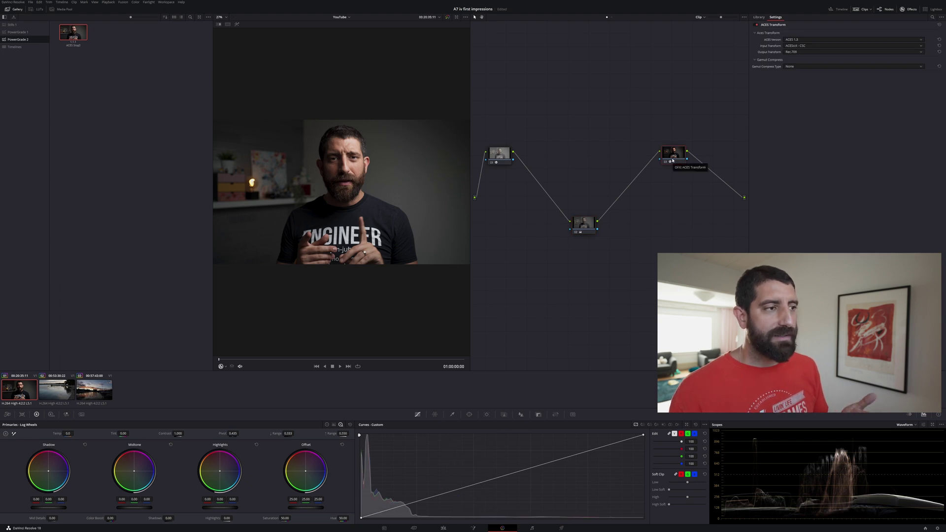
{"action": "left_click", "coordinate": [505, 163]}
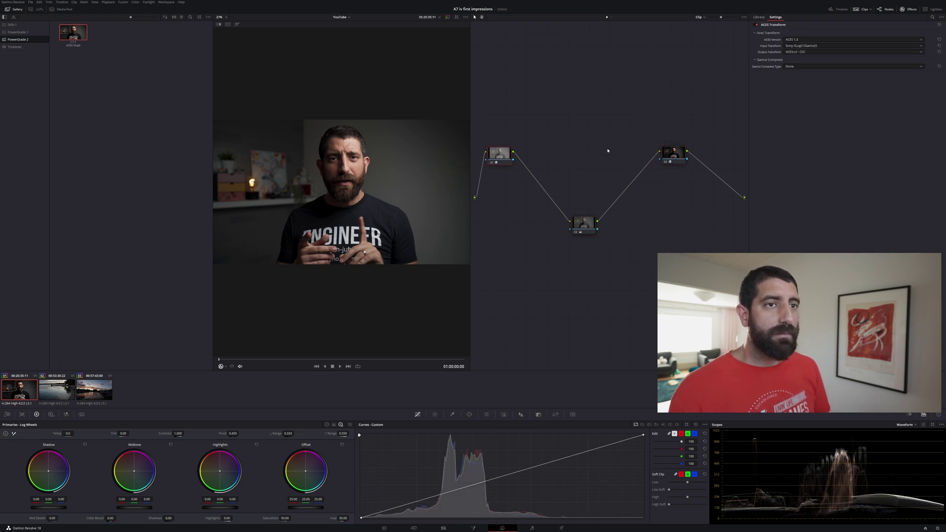
{"action": "left_click", "coordinate": [801, 46]}
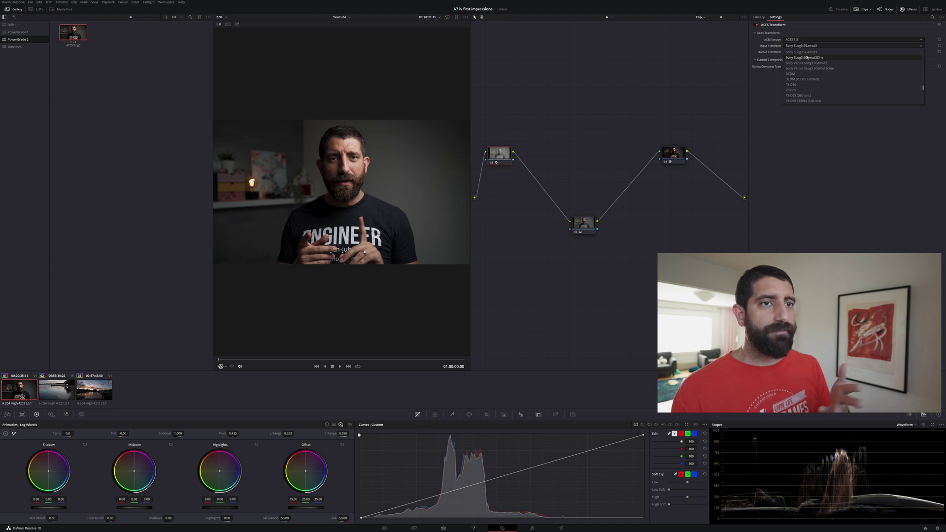
{"action": "left_click", "coordinate": [801, 52]}
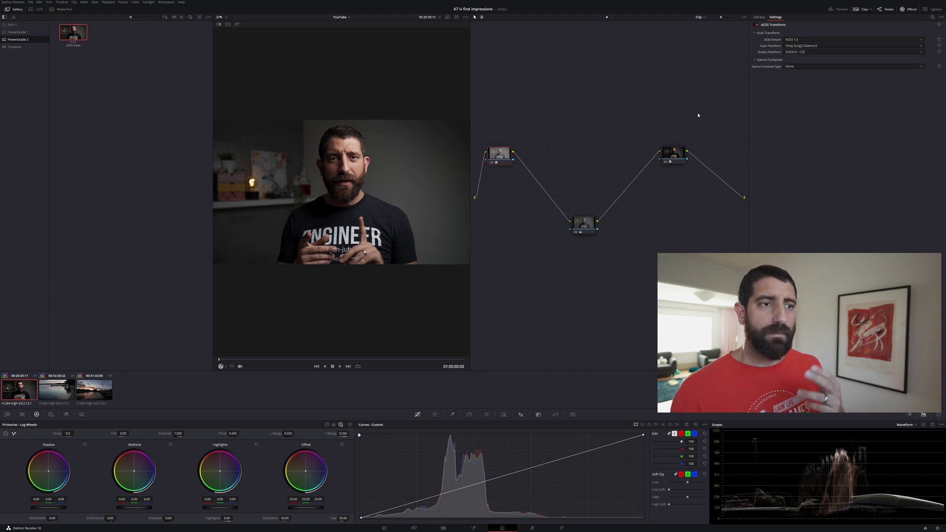
Preview output P3-D65 ST2084 (1000 nits), revert to Rec.709, and move node 02 up-left
{"action": "left_click", "coordinate": [680, 151]}
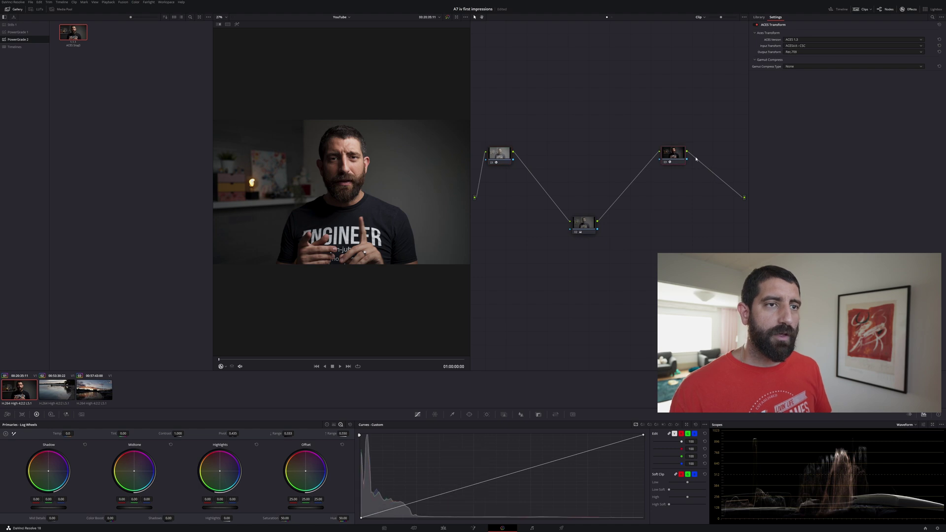
{"action": "left_click", "coordinate": [799, 52]}
{"action": "left_click", "coordinate": [802, 79]}
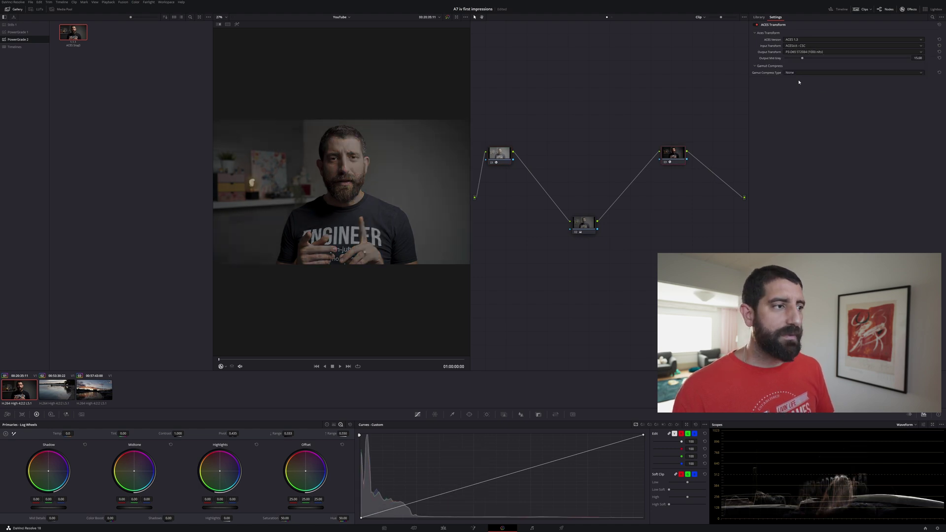
{"action": "left_click", "coordinate": [799, 52]}
{"action": "key", "text": "Down"}
{"action": "key", "text": "Down"}
{"action": "key", "text": "Down"}
{"action": "key", "text": "Down"}
{"action": "key", "text": "Down"}
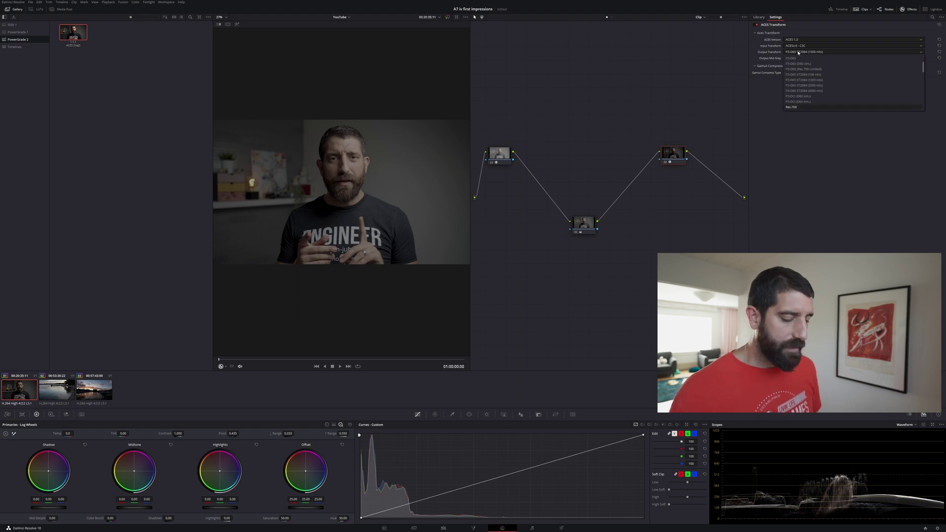
{"action": "key", "text": "Return"}
{"action": "left_click_drag", "start_coordinate": [584, 223], "coordinate": [541, 204]}
Add serial nodes after node 02 with Alt+S, making a five-node chain
{"action": "key", "text": "alt+s"}
{"action": "key", "text": "alt+s"}
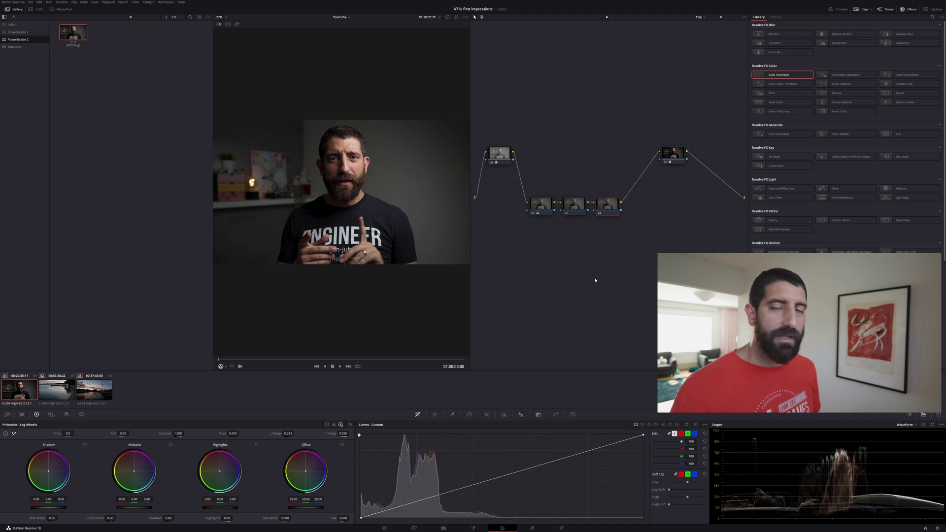
{"action": "mouse_move", "coordinate": [73, 34]}
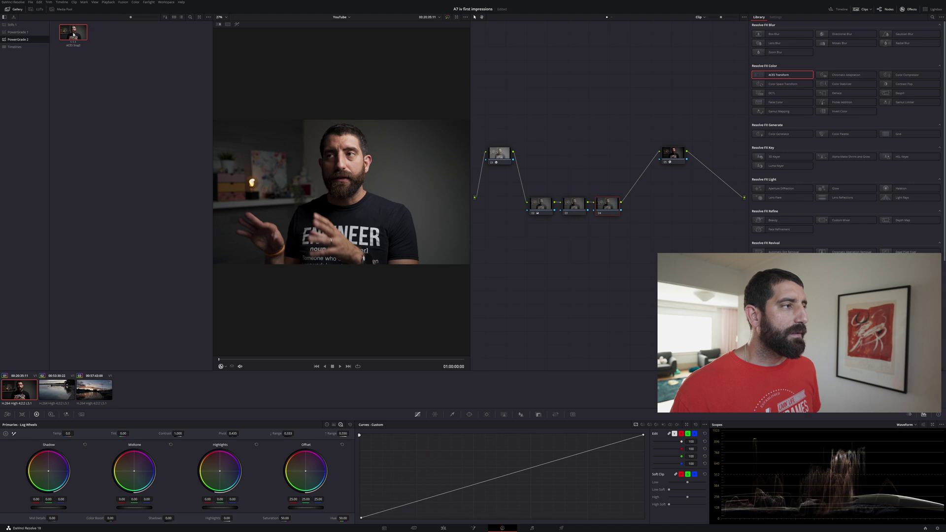